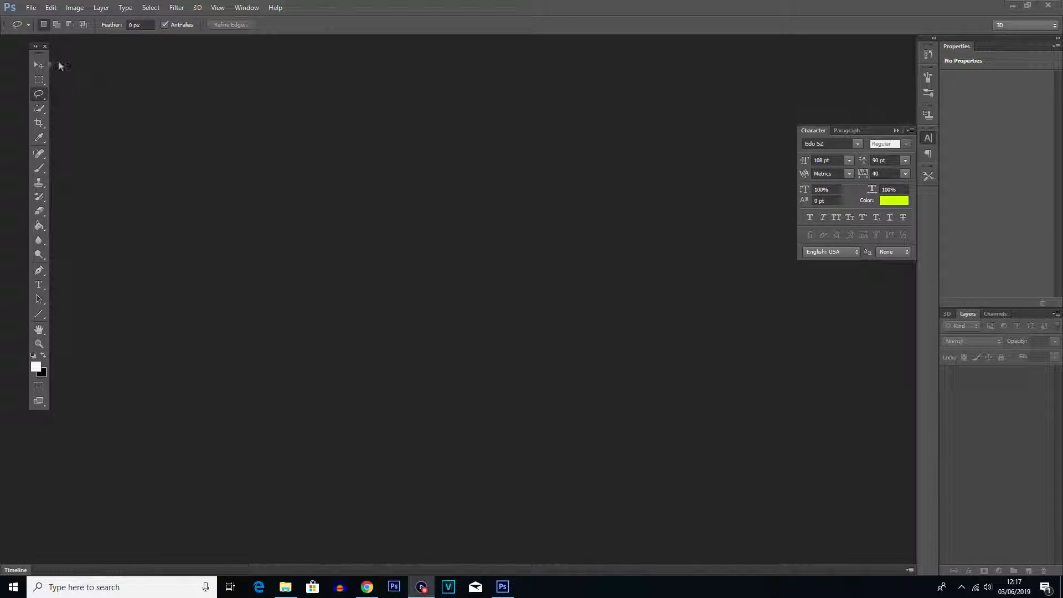
# Create Untitled-1, a 1920 × 1080 px, 72 ppi document with a white background
pyautogui.click(31, 8)
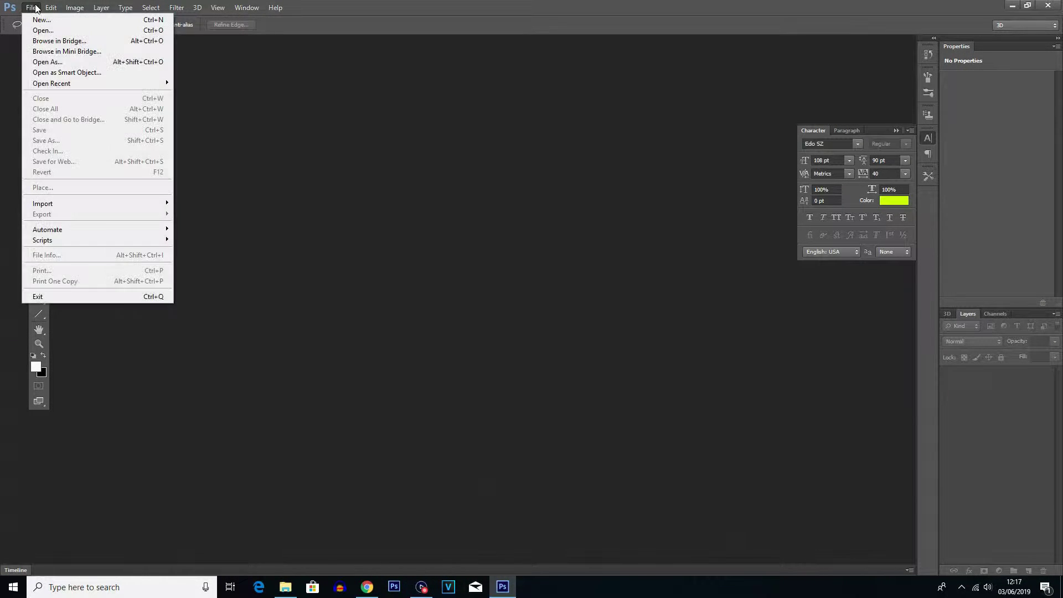
pyautogui.click(31, 21)
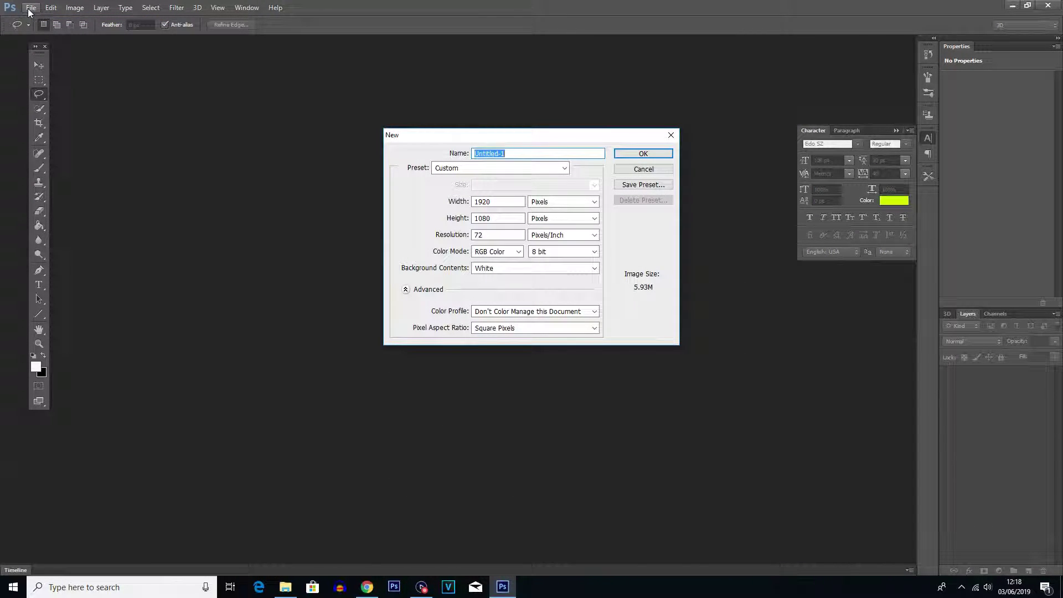
pyautogui.doubleClick(493, 202)
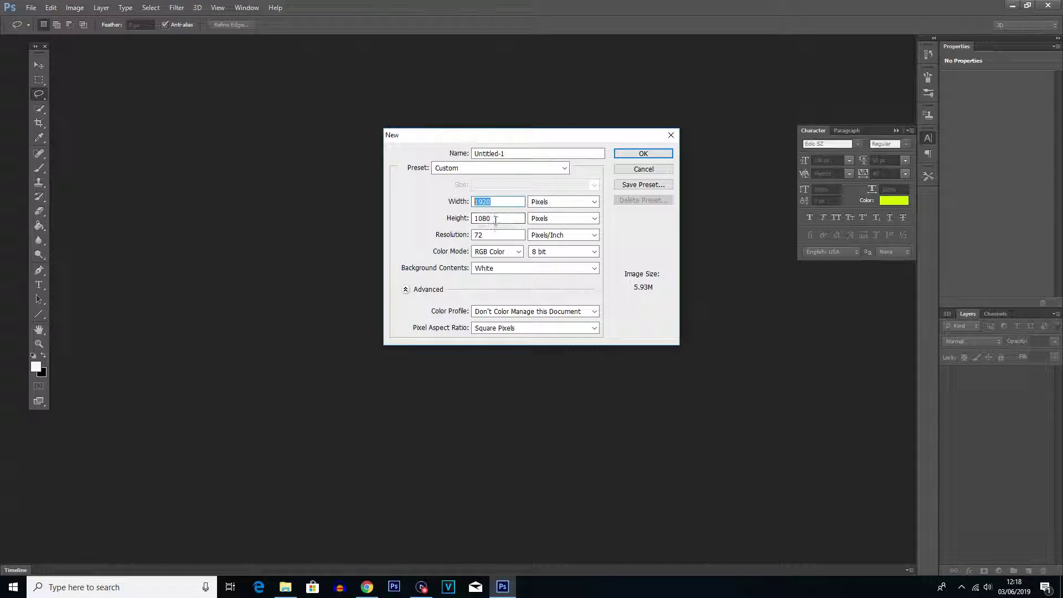
pyautogui.doubleClick(496, 220)
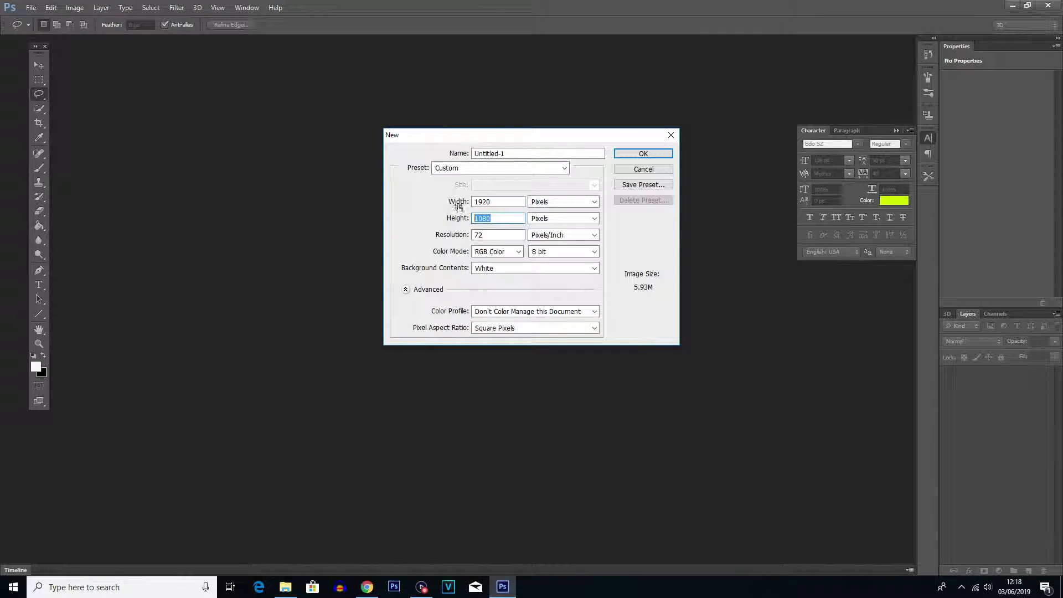
pyautogui.click(652, 155)
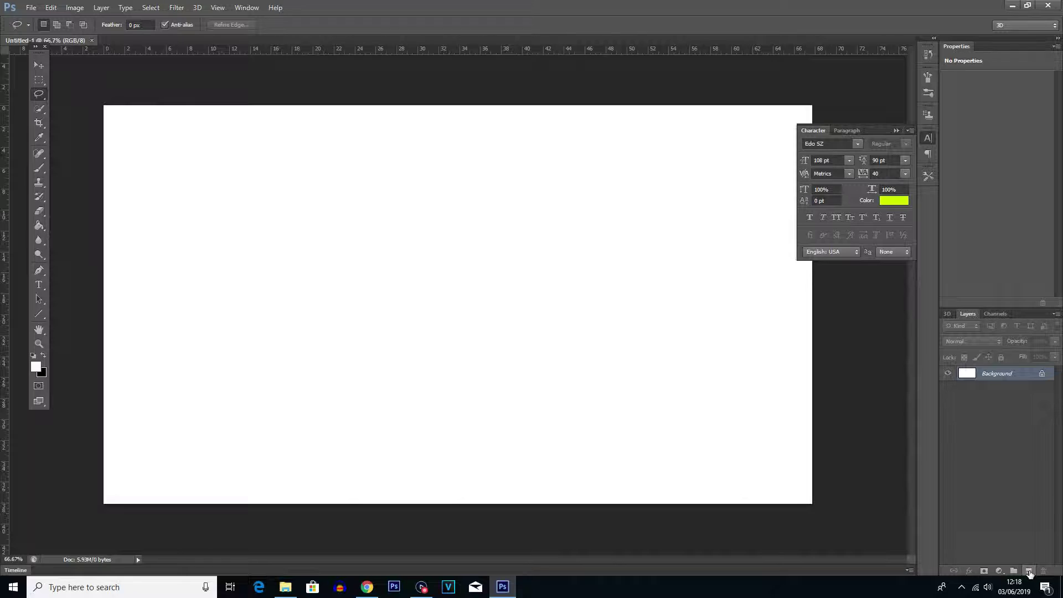
# Add Layer 1 above the Background and rename it 'Text Layer'
pyautogui.click(1029, 573)
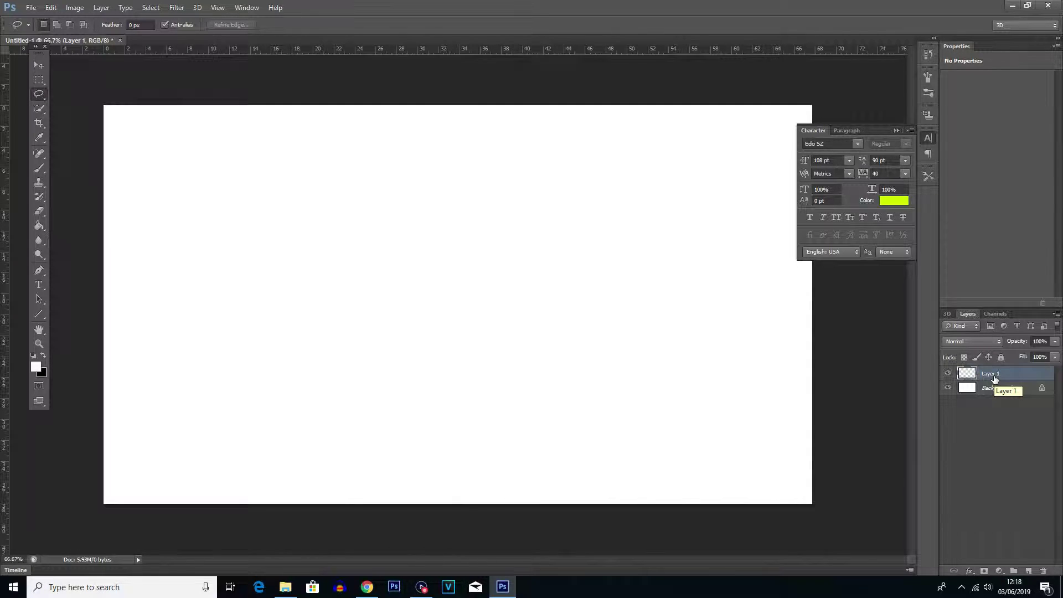
pyautogui.doubleClick(991, 374)
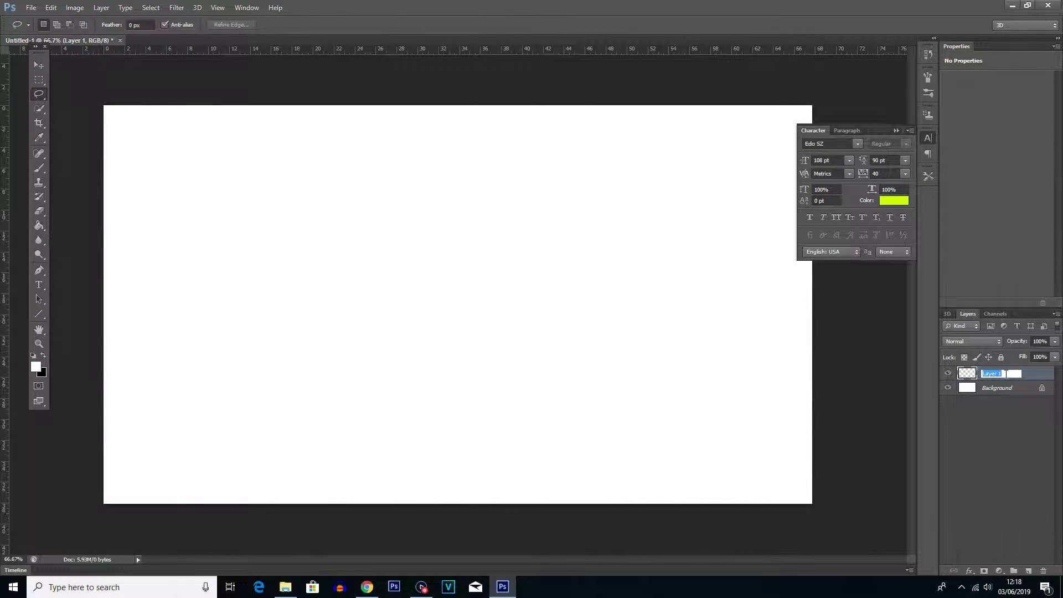
pyautogui.write('L')
pyautogui.write('ext')
pyautogui.press('Return')
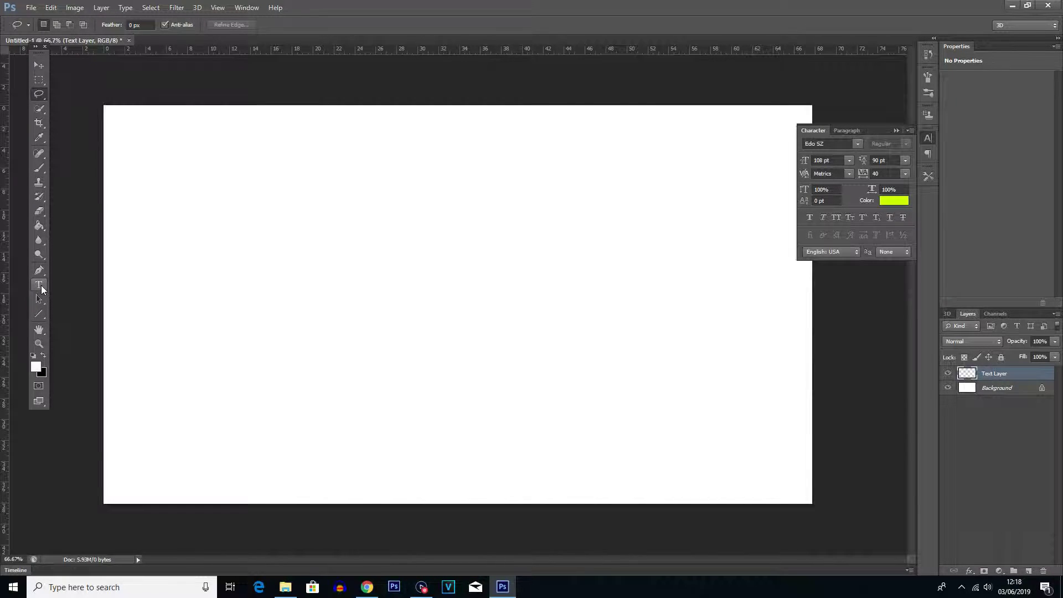
# Type ROBERTDOESTUTORIALS on the canvas with the Type tool and select the whole line
pyautogui.click(42, 287)
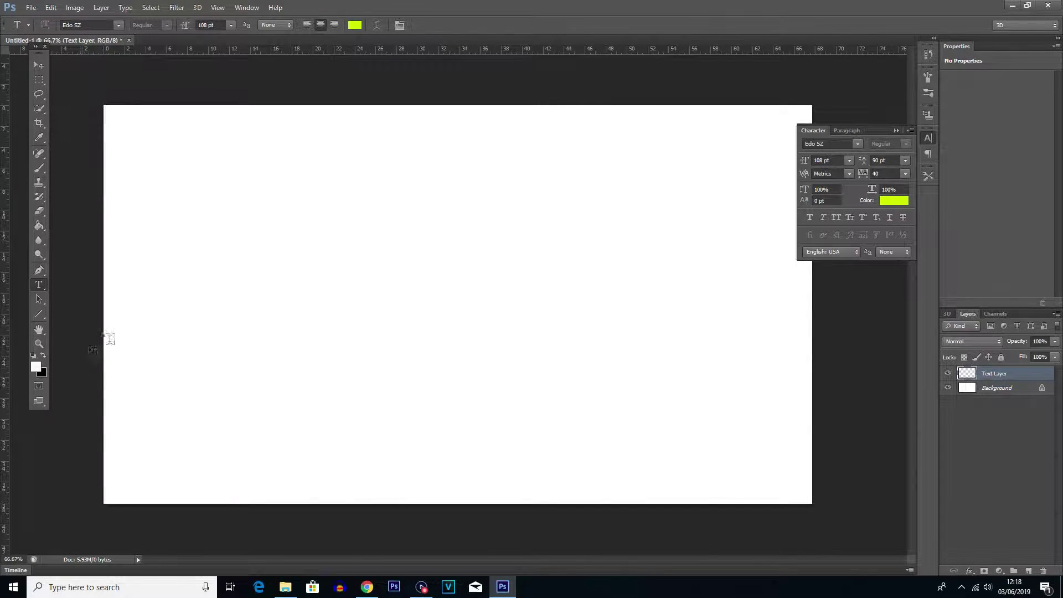
pyautogui.click(386, 276)
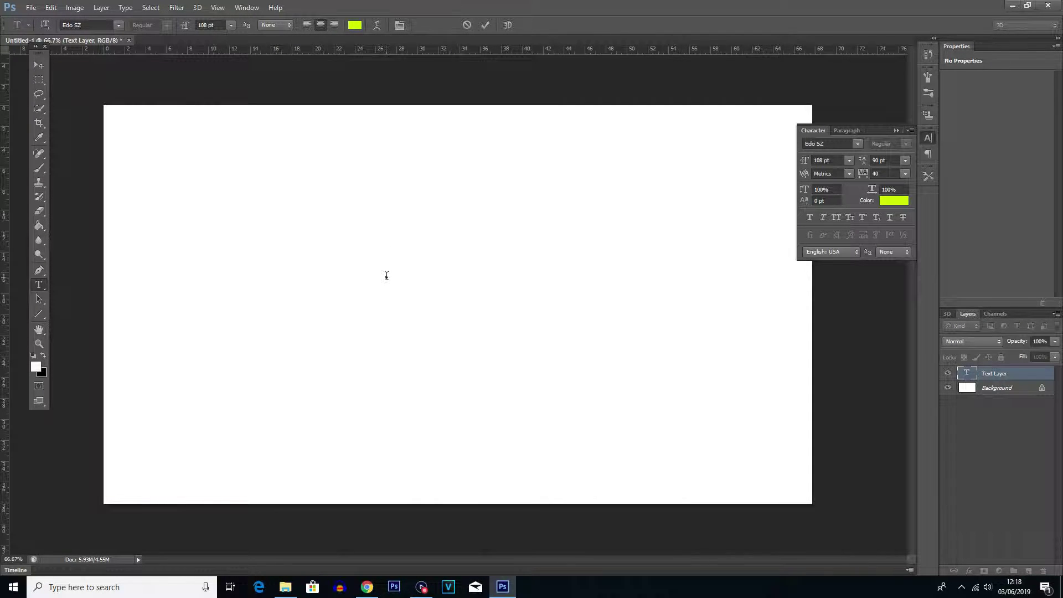
pyautogui.write('ROBERT')
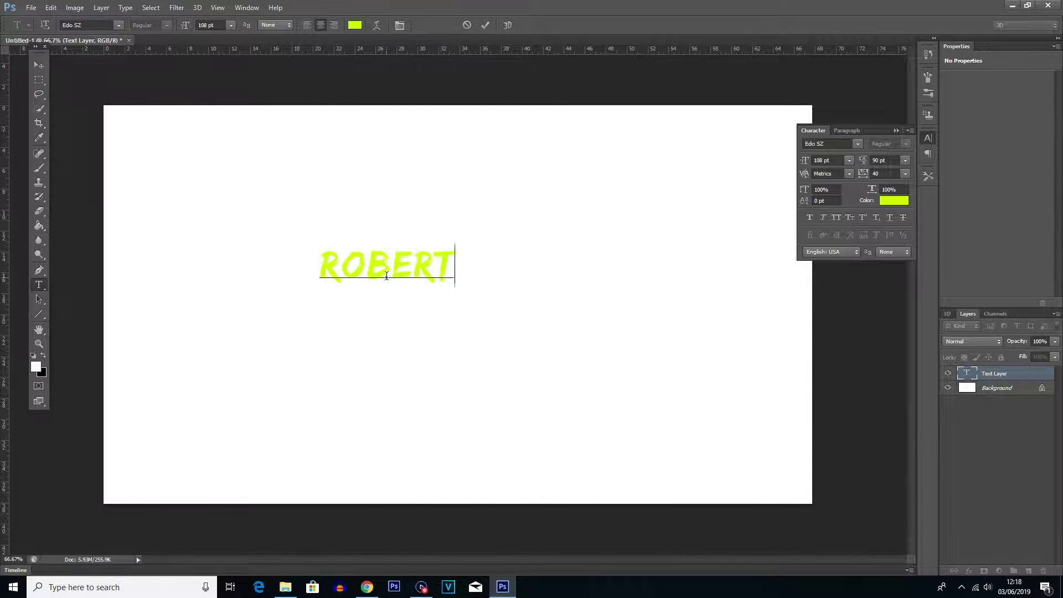
pyautogui.write('DOESTUTORIALS')
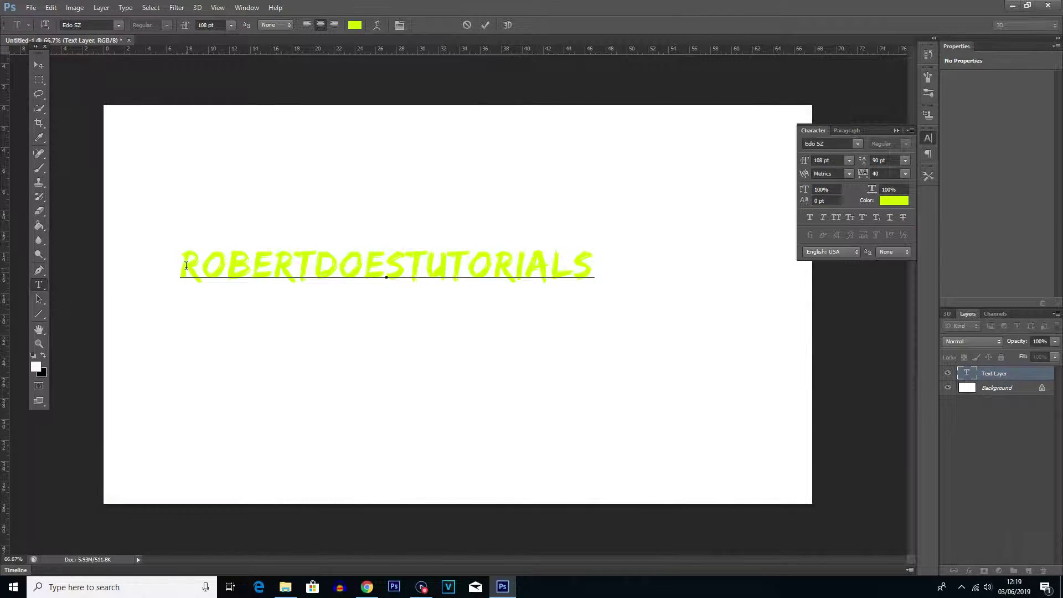
pyautogui.moveTo(181, 264); pyautogui.dragTo(613, 264)
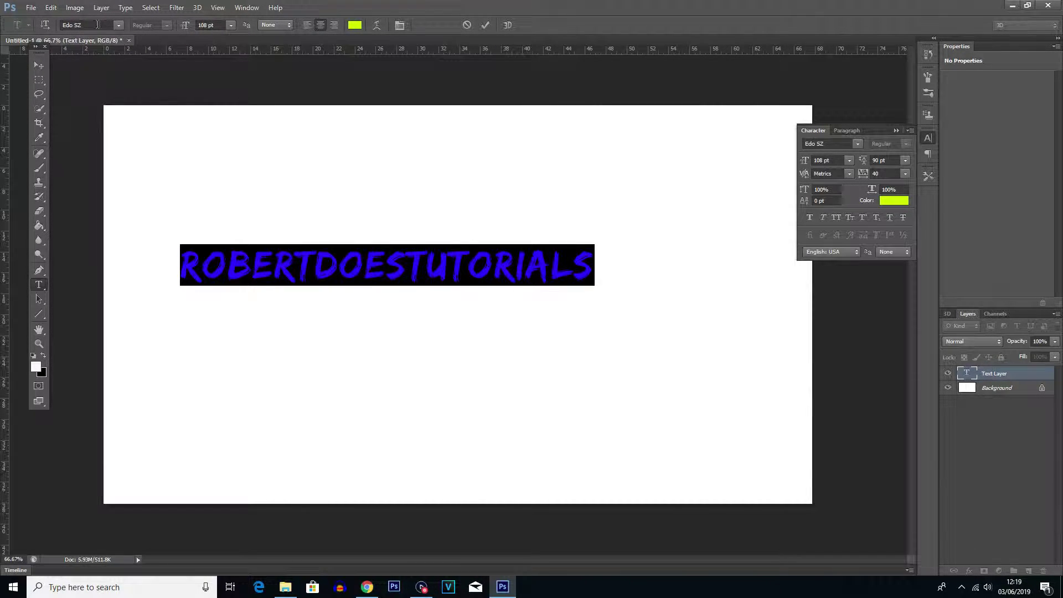
# Change the selected text's font to Good Times, briefly passing through Edwardian Script ITC
pyautogui.click(118, 25)
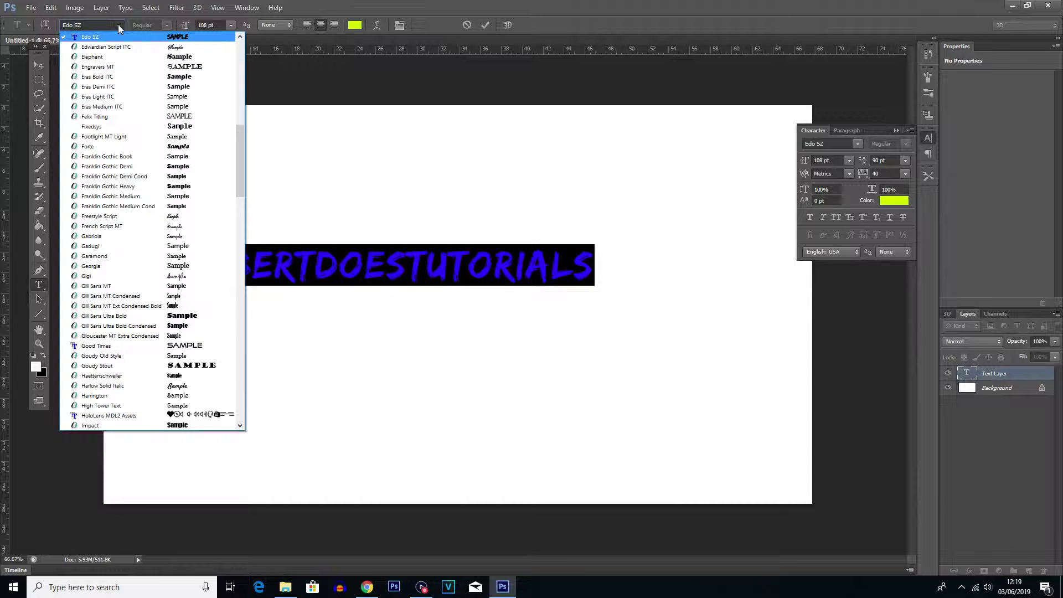
pyautogui.click(120, 47)
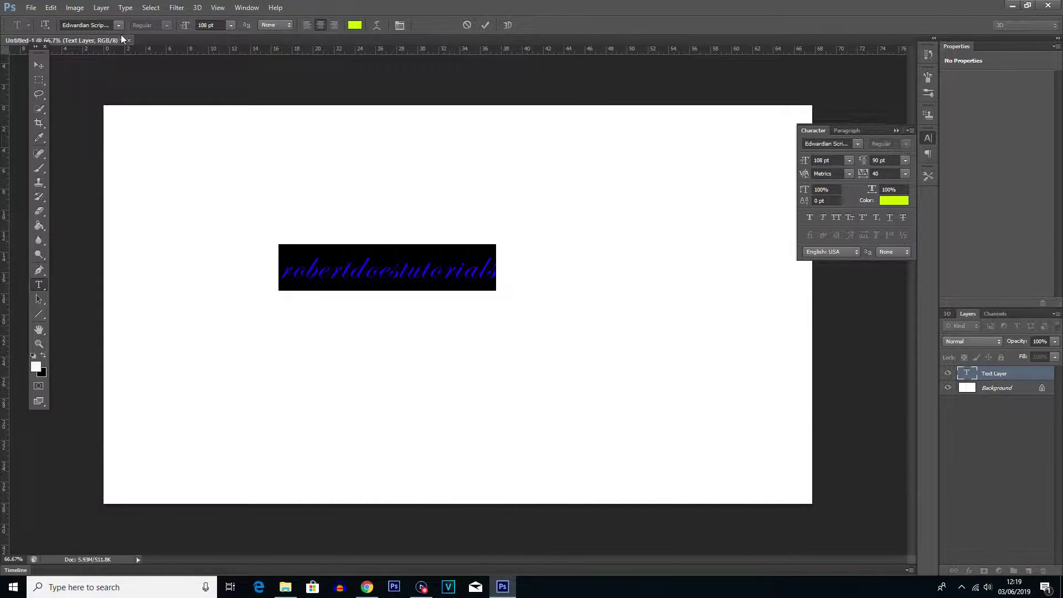
pyautogui.click(118, 26)
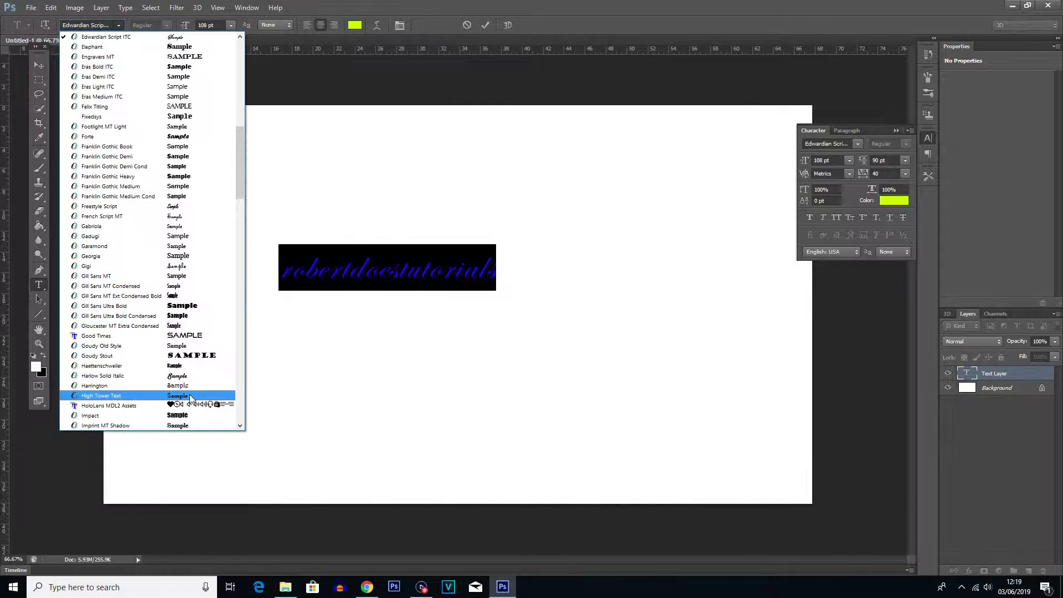
pyautogui.click(216, 340)
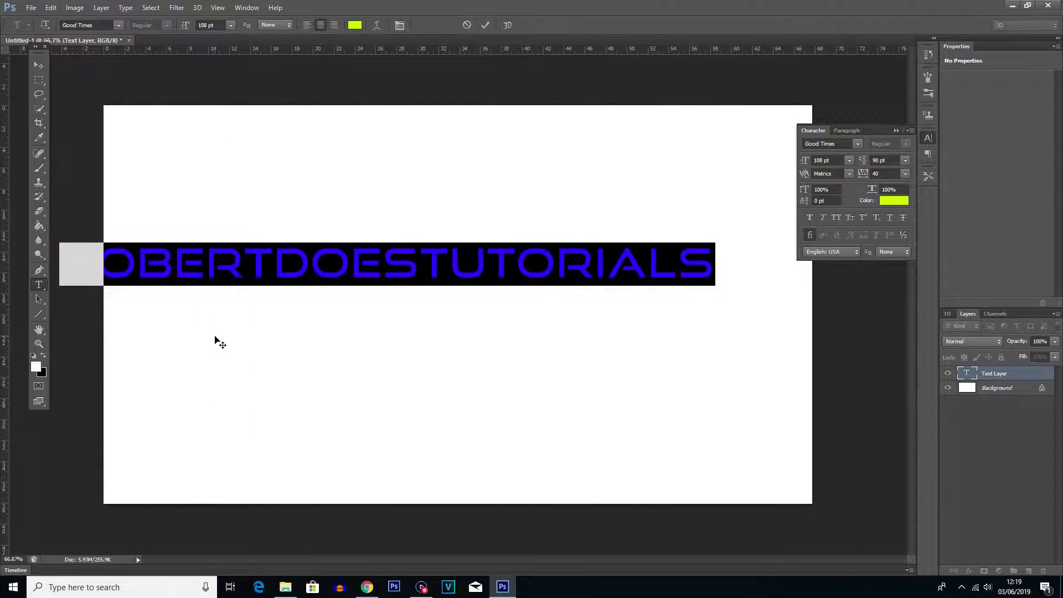
# Move the text fully inside the canvas and reselect all of it with the Type tool
pyautogui.click(39, 65)
pyautogui.moveTo(598, 300); pyautogui.dragTo(674, 328)
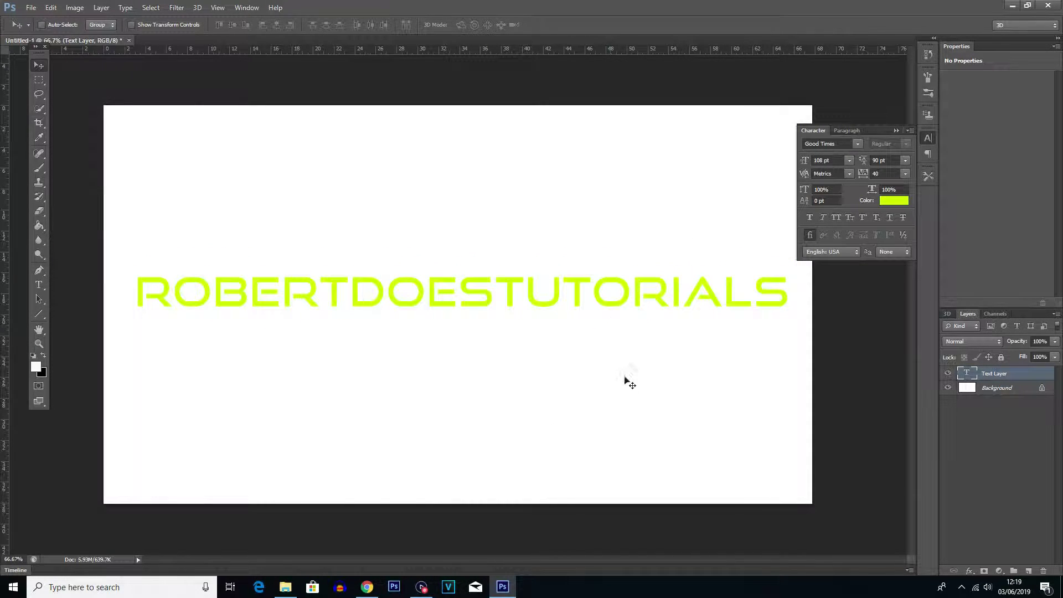
pyautogui.click(39, 287)
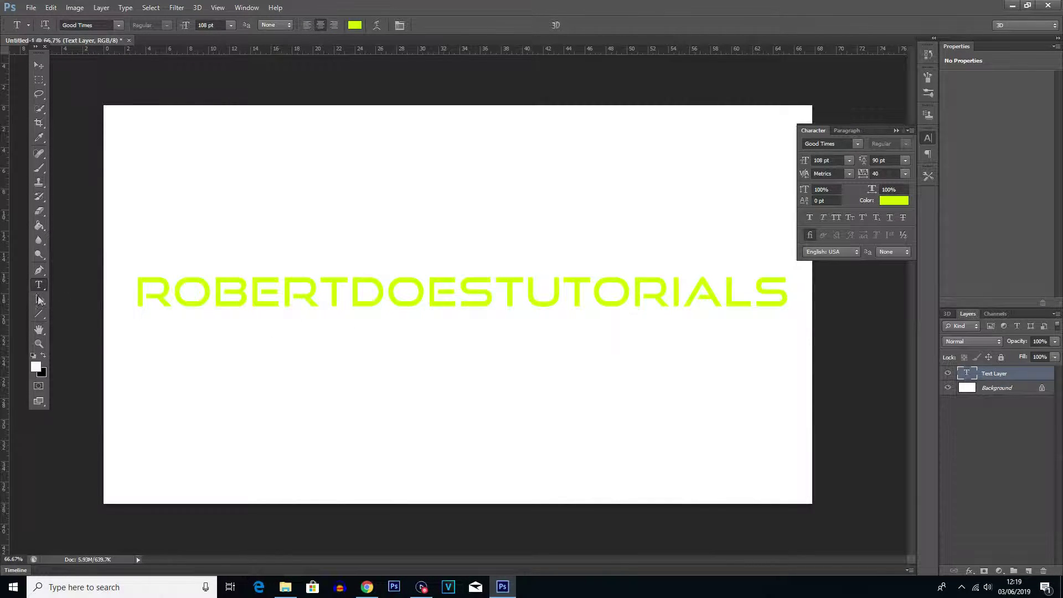
pyautogui.moveTo(147, 291); pyautogui.dragTo(813, 300)
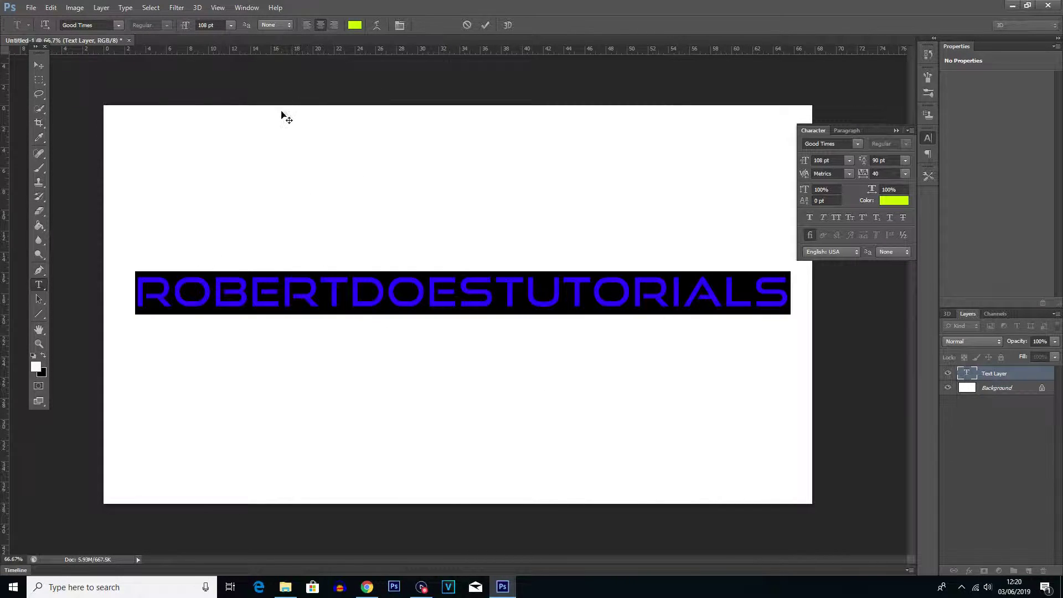
# Try new text colours in the Color Picker, then cancel, keeping yellow-green
pyautogui.click(357, 25)
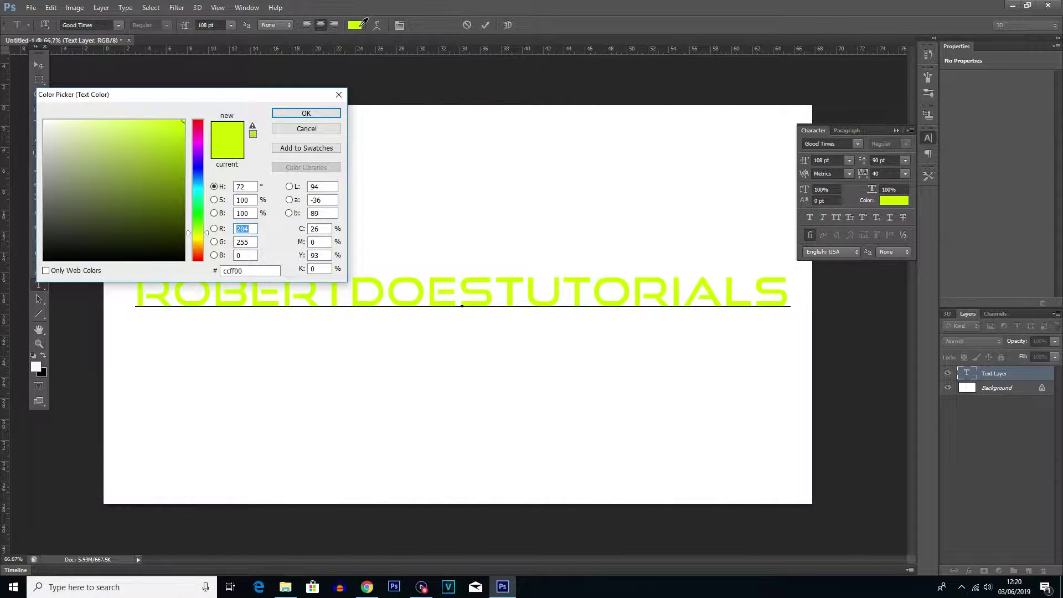
pyautogui.click(184, 206)
pyautogui.moveTo(202, 184); pyautogui.dragTo(228, 105)
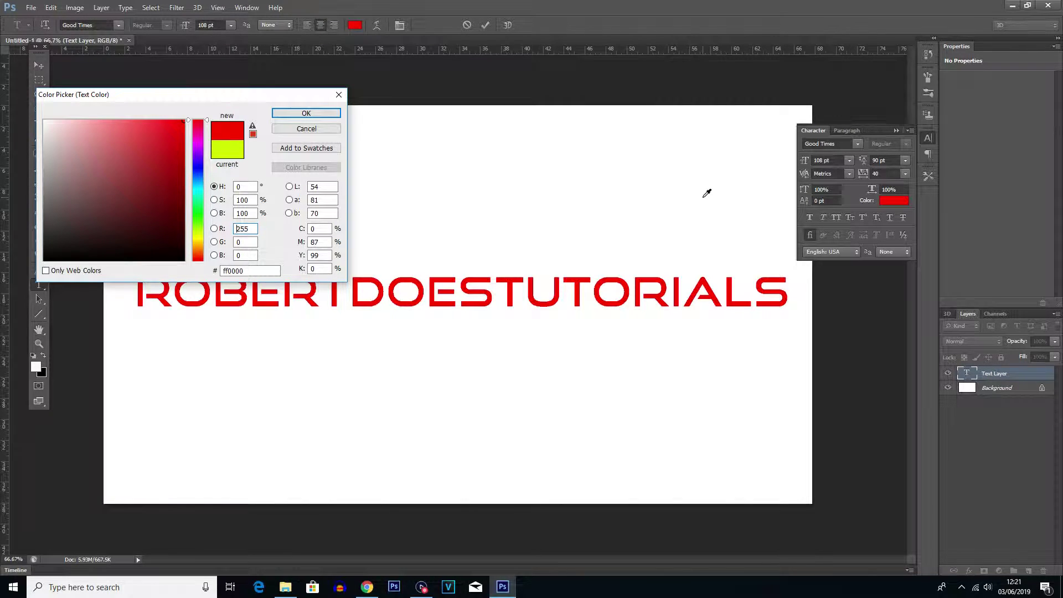
pyautogui.click(698, 200)
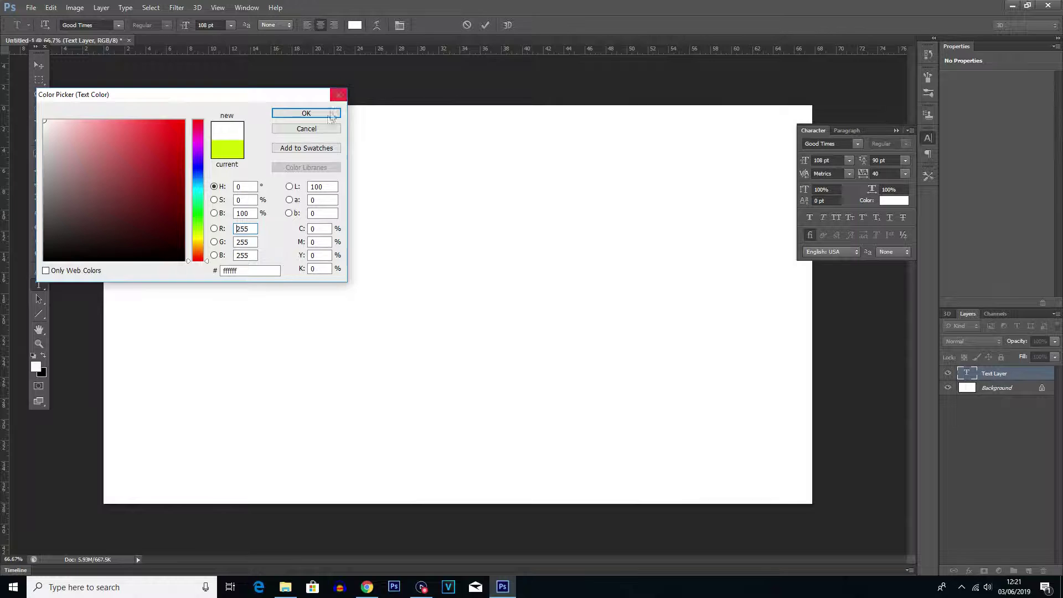
pyautogui.click(306, 129)
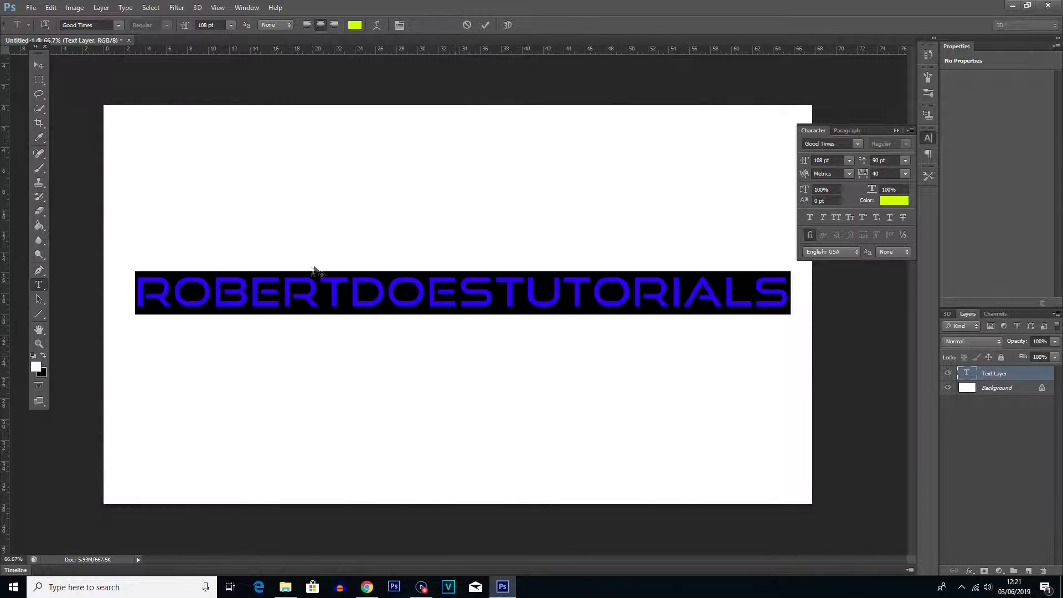
# Reselect the ROBERTDOESTUTORIALS text and set its colour to pure red (ff0000)
pyautogui.click(39, 65)
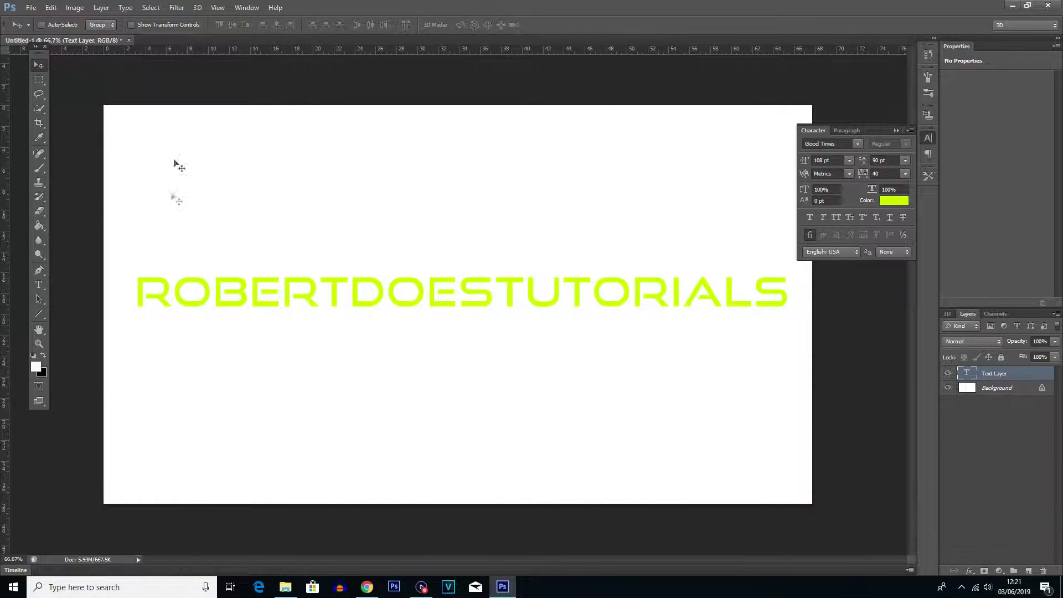
pyautogui.click(39, 285)
pyautogui.moveTo(139, 292); pyautogui.dragTo(765, 266)
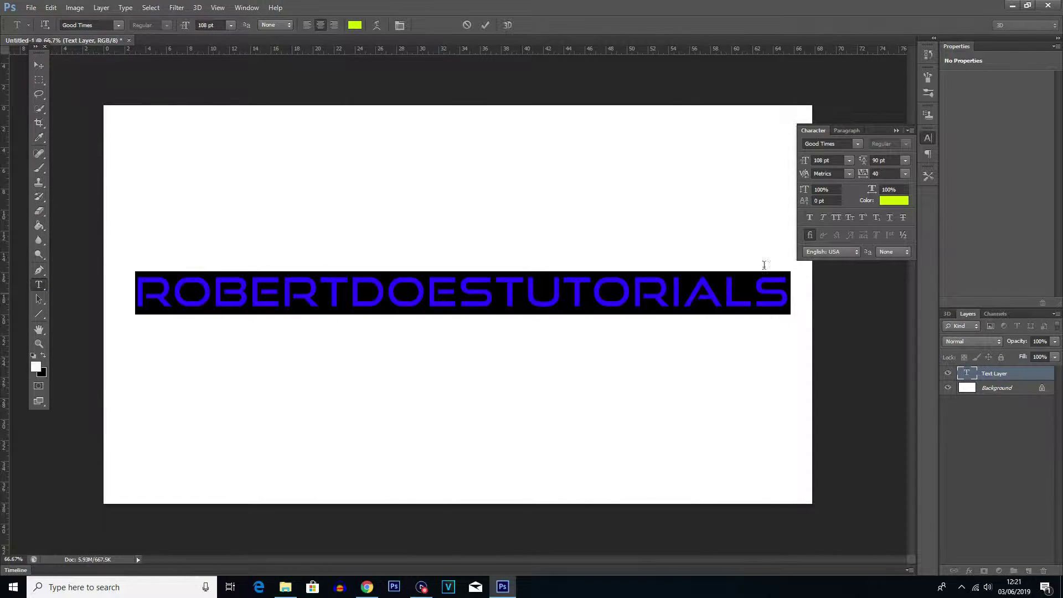
pyautogui.click(355, 25)
pyautogui.moveTo(201, 150); pyautogui.dragTo(199, 105)
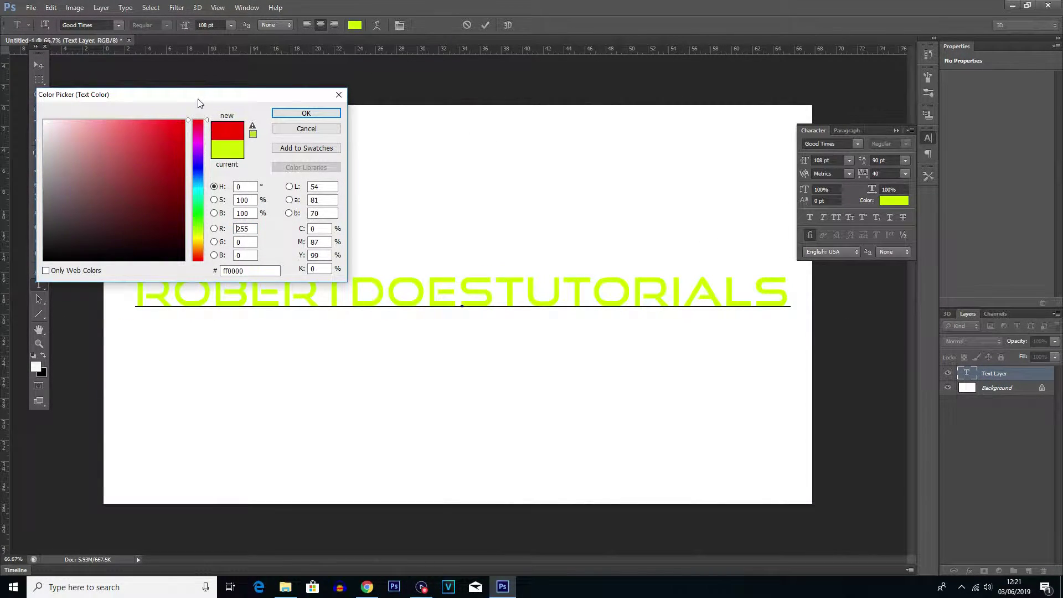
pyautogui.click(306, 113)
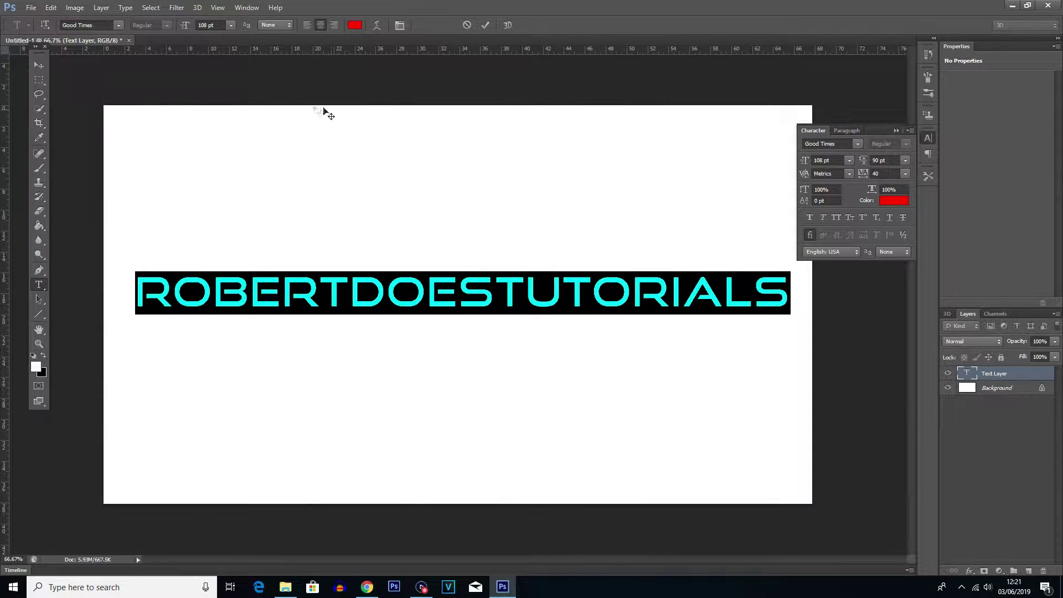
pyautogui.moveTo(134, 289); pyautogui.dragTo(813, 286)
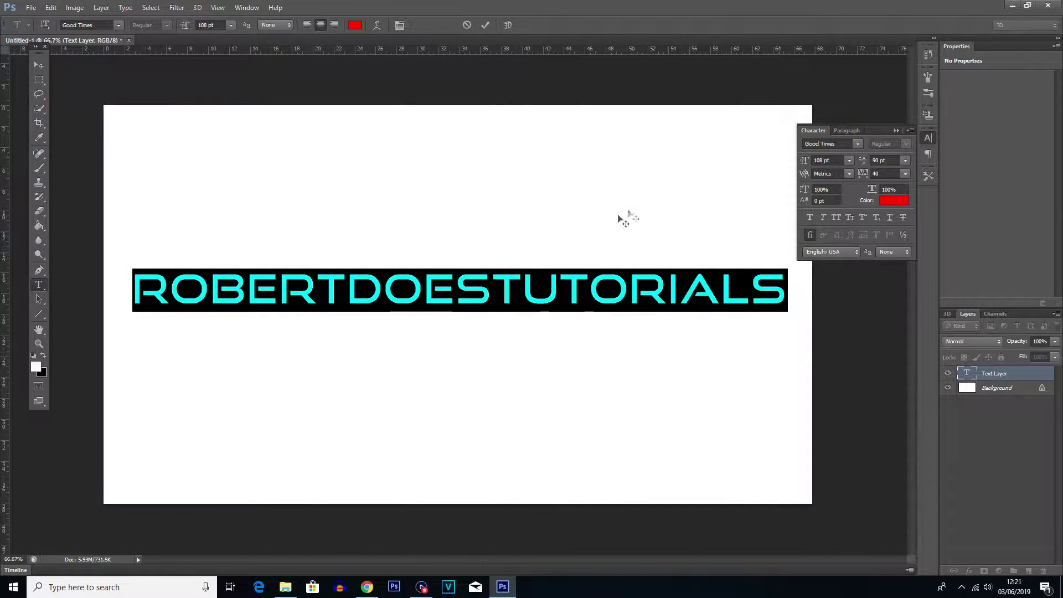
# Set the red text to 10 pt and commit it, zooming in and out to check
pyautogui.click(230, 26)
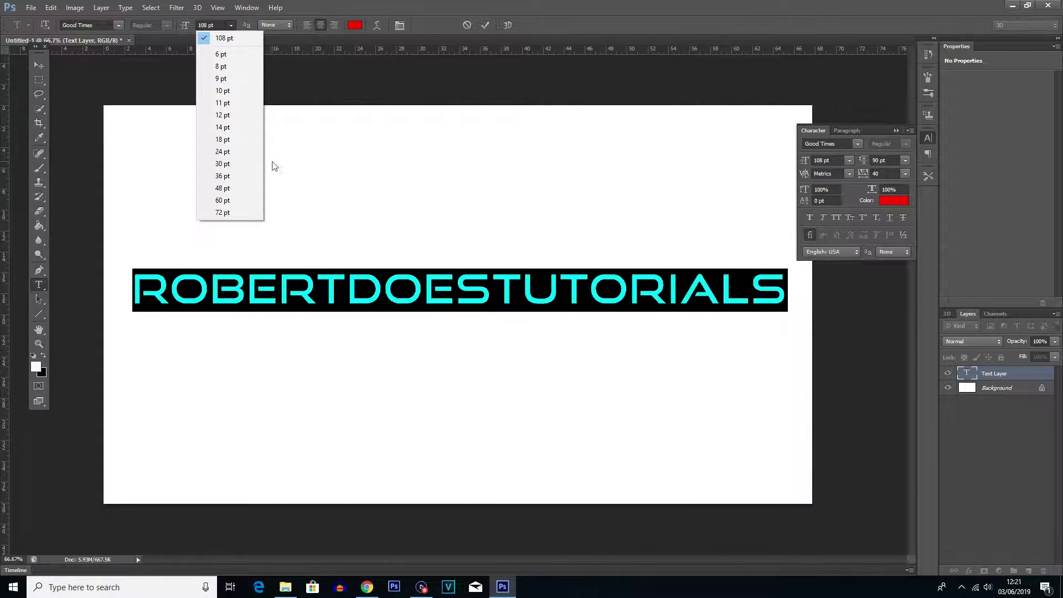
pyautogui.click(234, 94)
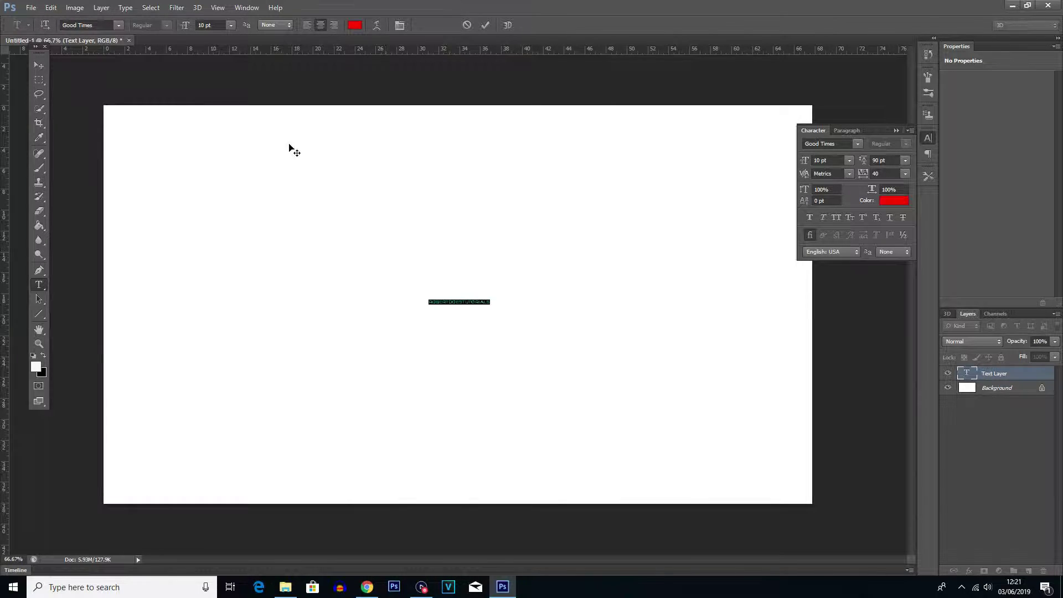
pyautogui.click(39, 66)
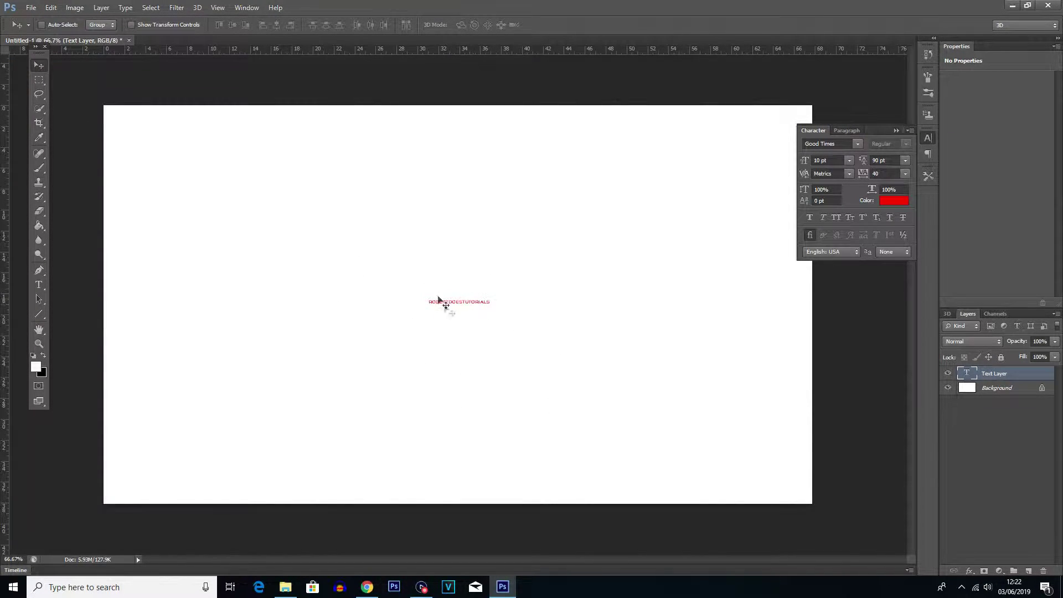
pyautogui.scroll(5, 471, 302)
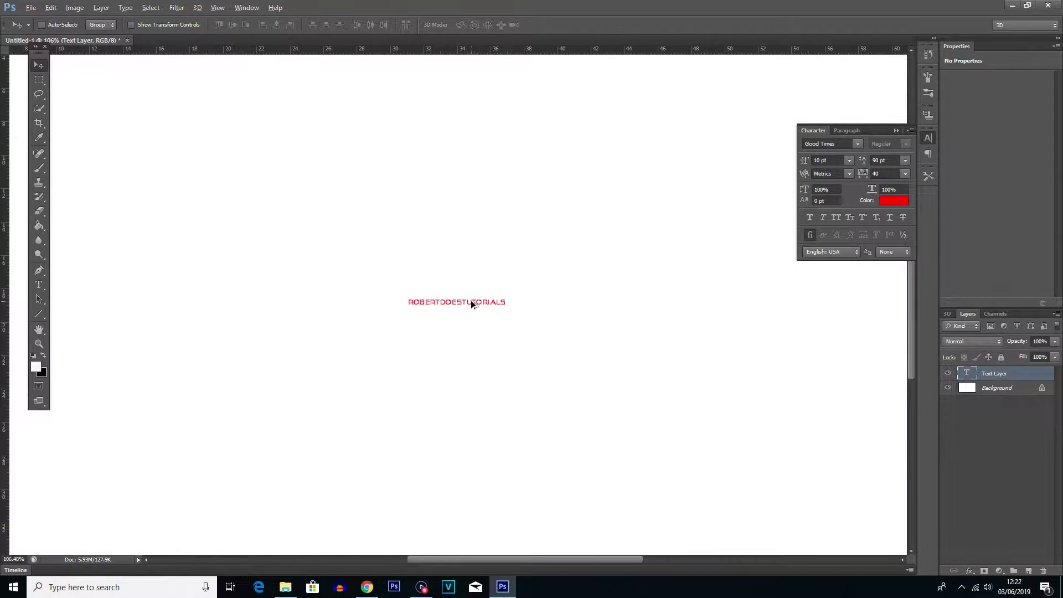
pyautogui.scroll(2, 384, 315)
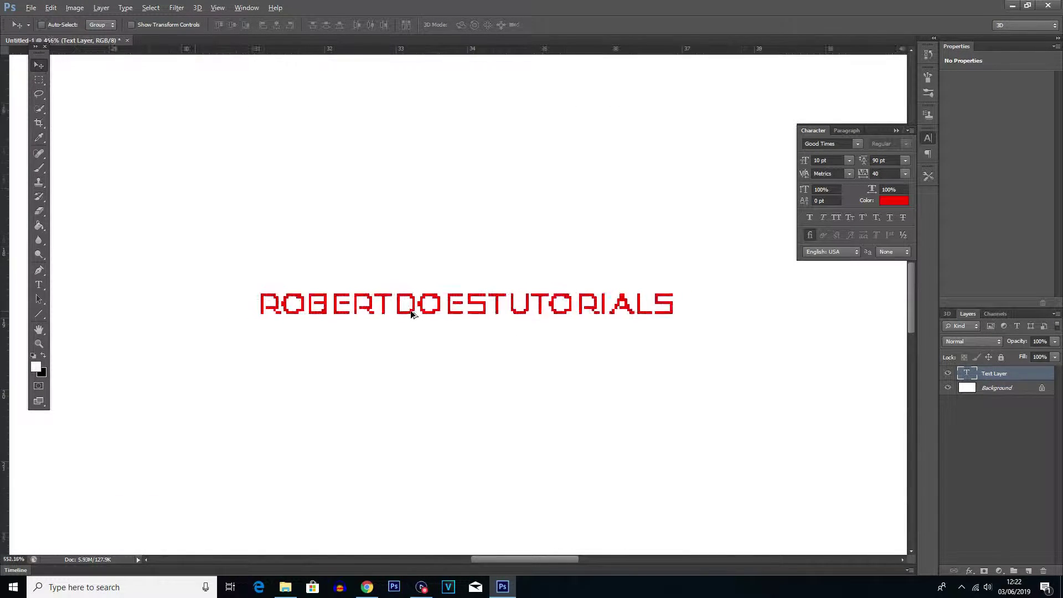
pyautogui.scroll(3, 511, 313)
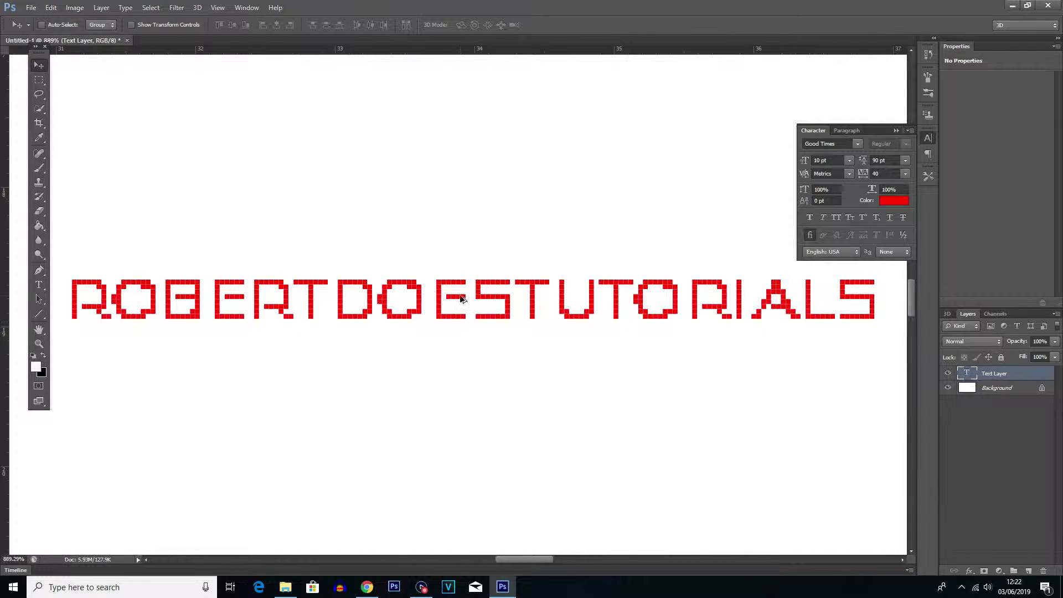
pyautogui.scroll(-8, 461, 296)
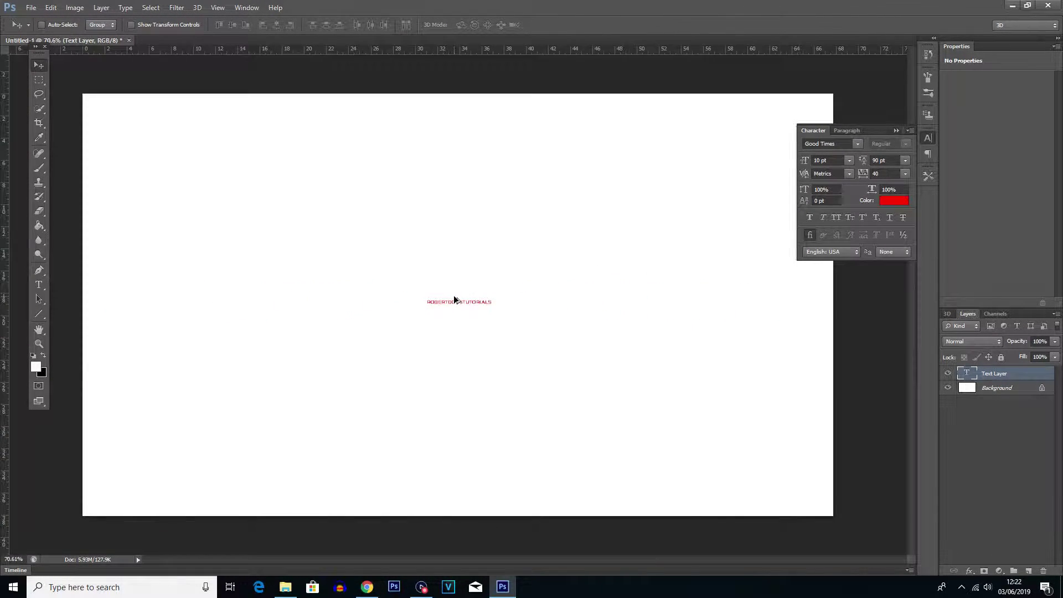
pyautogui.click(39, 285)
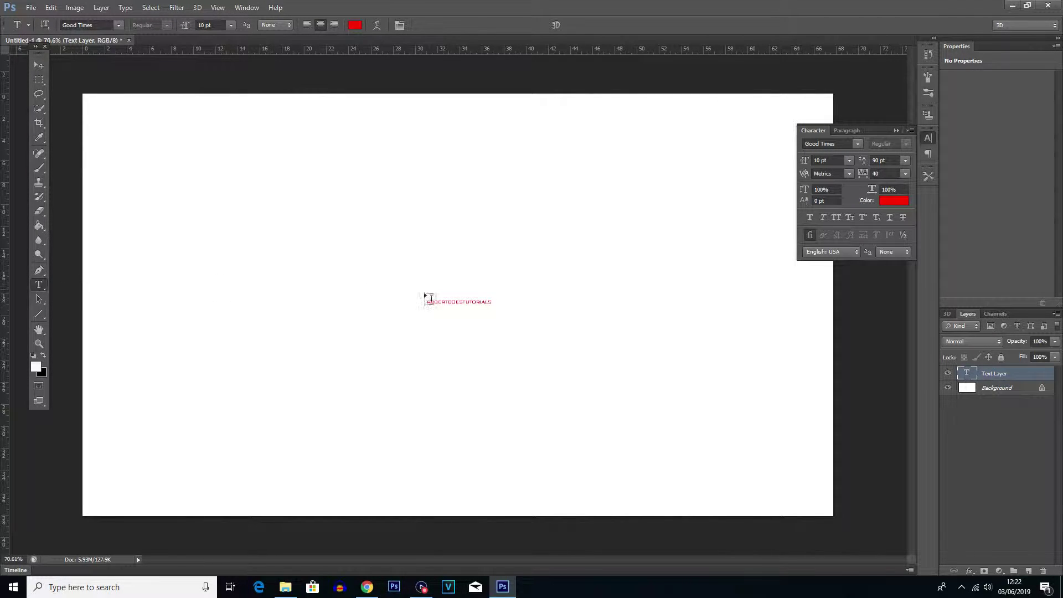
# Select the whole red line and raise its size to 60 pt, then 72 pt
pyautogui.click(481, 300)
pyautogui.moveTo(494, 300); pyautogui.dragTo(374, 297)
pyautogui.click(226, 24)
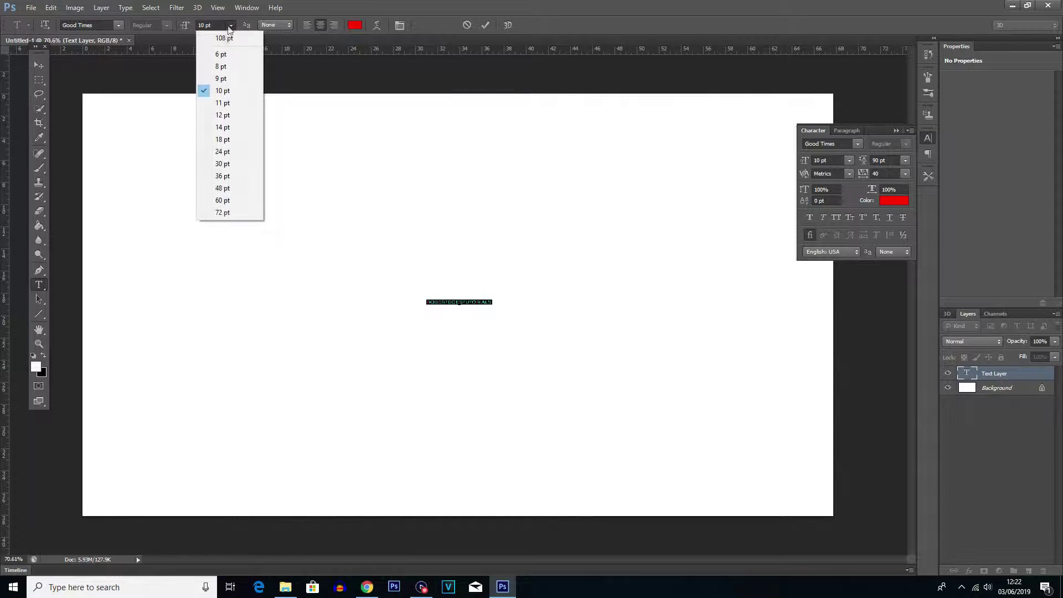
pyautogui.click(232, 201)
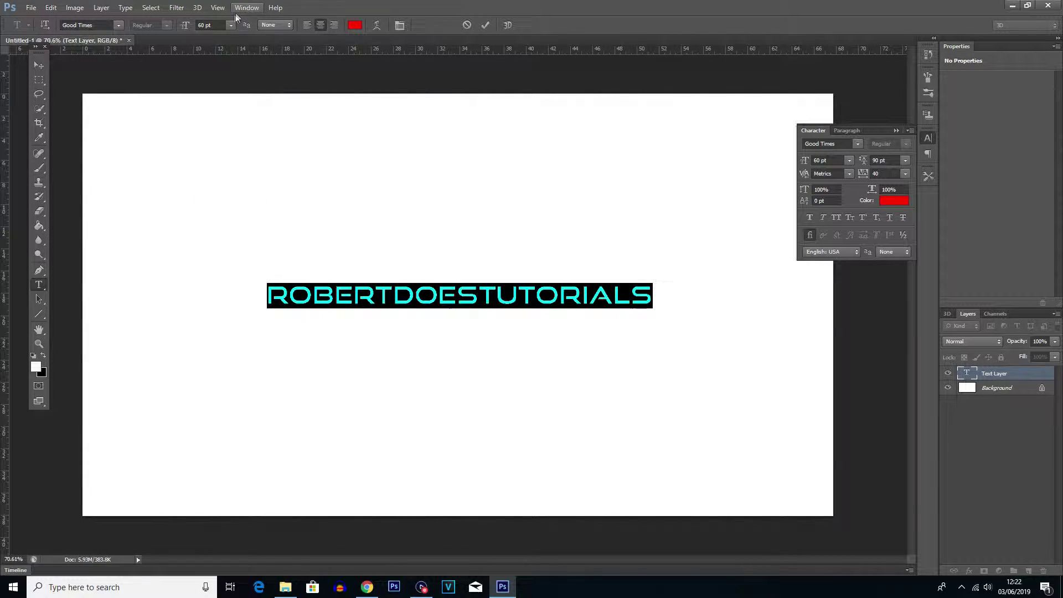
pyautogui.click(231, 25)
pyautogui.click(221, 212)
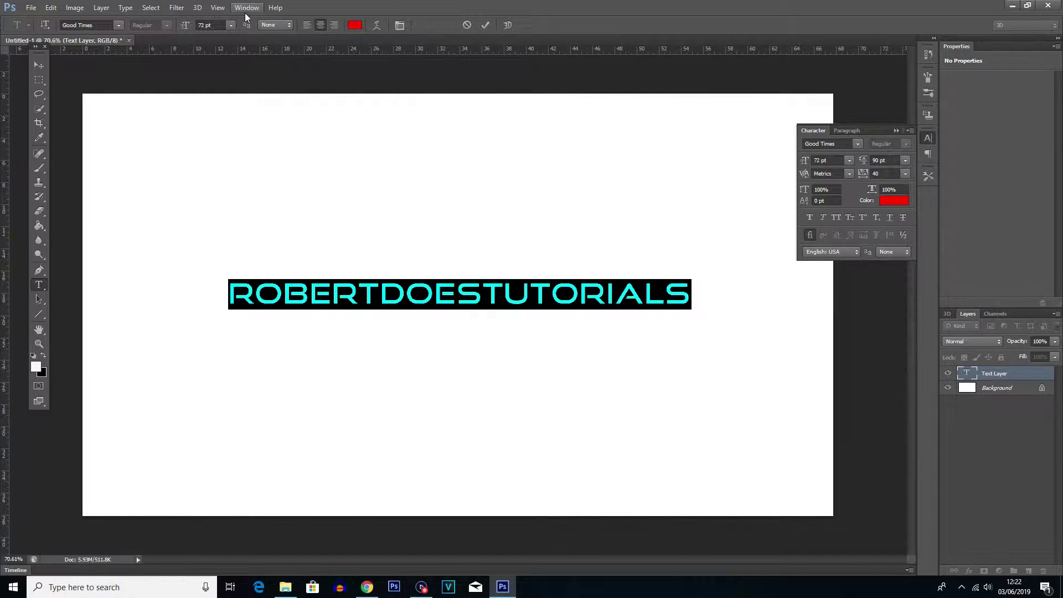
# Step the text size down to 48 pt with Ctrl+Shift+<, then back up to 82 pt
pyautogui.press('ctrl')
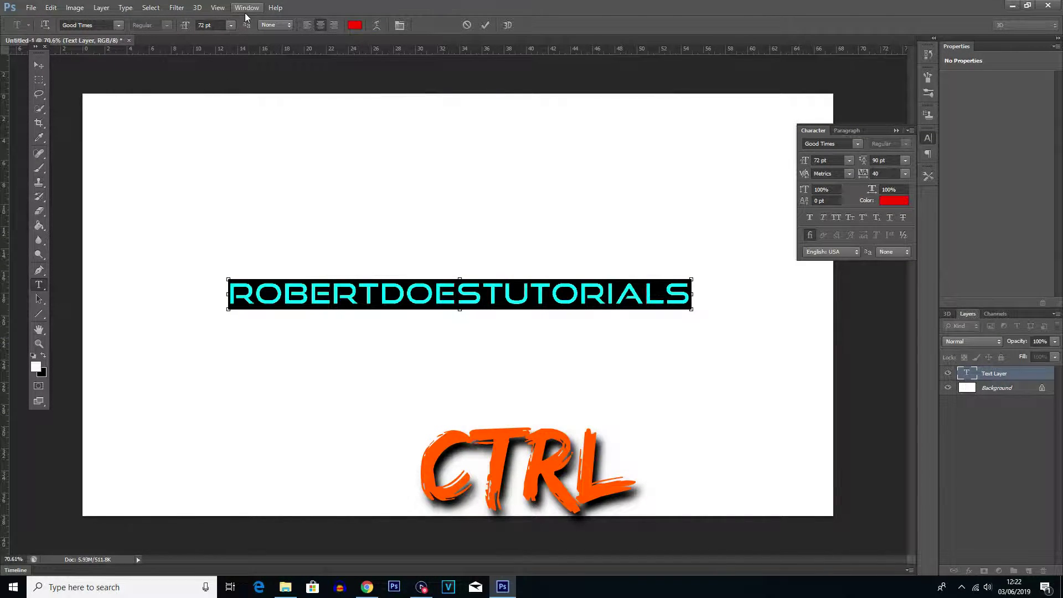
pyautogui.hotkey('ctrl', 'shift')
pyautogui.hotkey('ctrl', 'shift', ',')
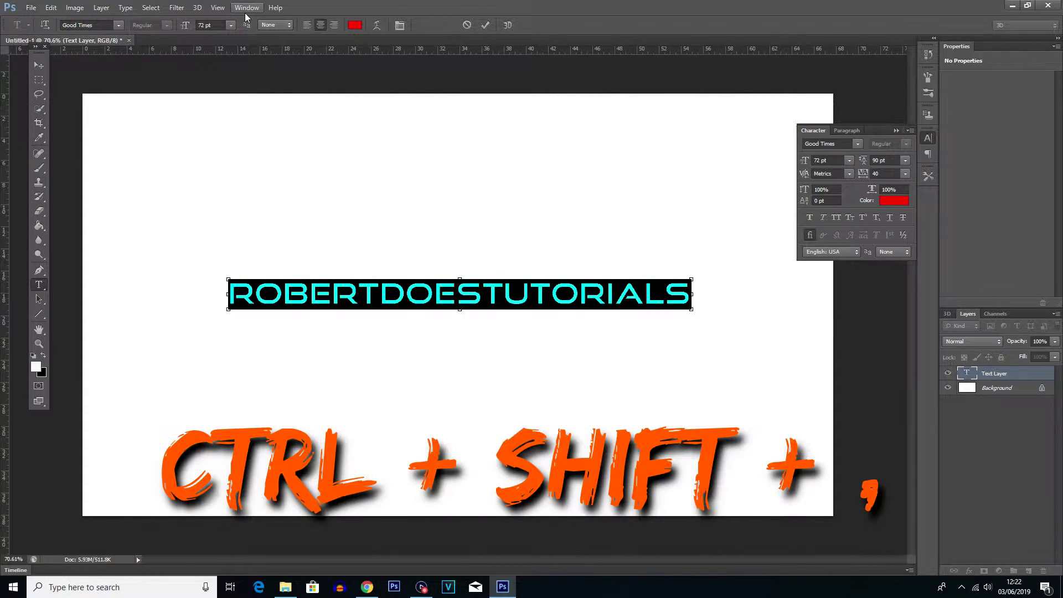
pyautogui.hotkey('ctrl', 'shift', ',')
pyautogui.hotkey('ctrl', 'shift', ',')
pyautogui.hotkey('ctrl', 'shift', ',')
pyautogui.hotkey('ctrl', 'shift', ',')
pyautogui.hotkey('ctrl', 'shift', ',')
pyautogui.hotkey('ctrl', 'shift', ',')
pyautogui.hotkey('ctrl', 'shift', ',')
pyautogui.hotkey('ctrl', 'shift', ',')
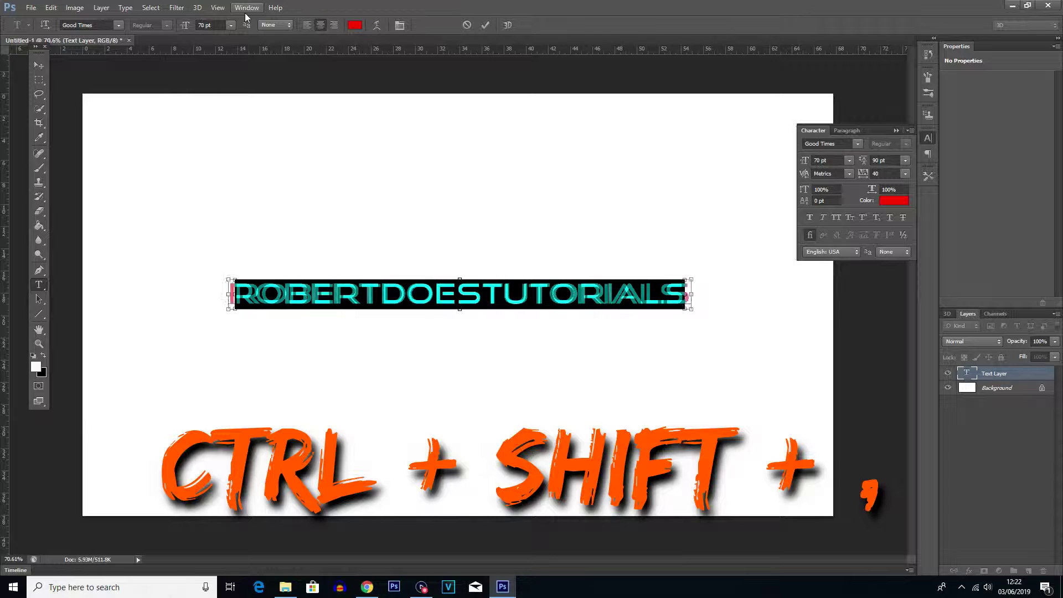
pyautogui.hotkey('ctrl', 'shift', ',')
pyautogui.hotkey('ctrl', 'shift', ',')
pyautogui.hotkey('ctrl', 'shift', ',')
pyautogui.hotkey('ctrl', 'shift', ',')
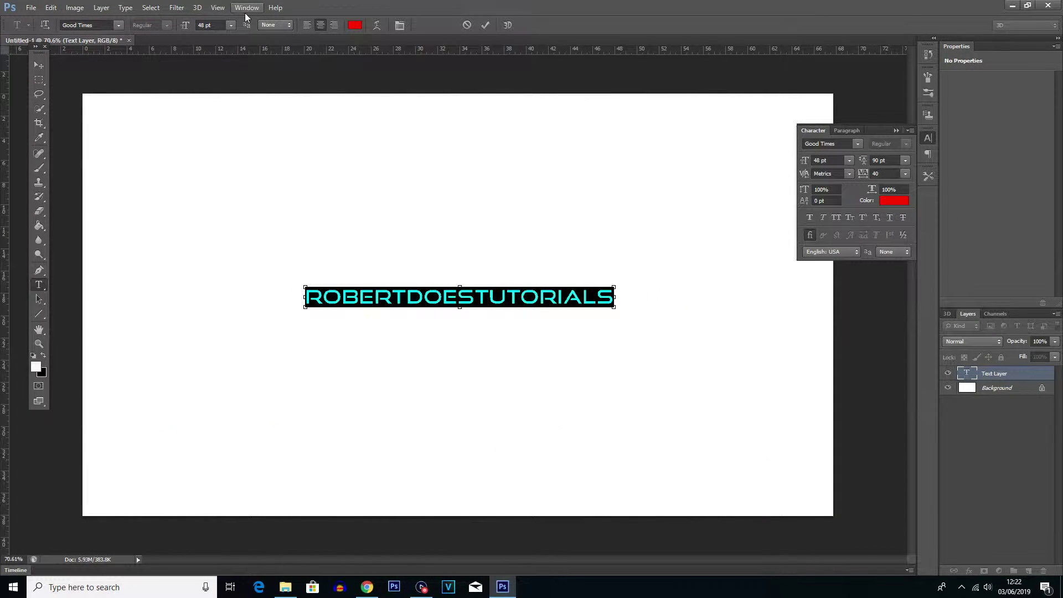
pyautogui.hotkey('ctrl', 'shift', '.')
pyautogui.hotkey('ctrl', 'shift', '.')
pyautogui.hotkey('ctrl', 'shift', '.')
pyautogui.hotkey('ctrl', 'shift', '.')
pyautogui.hotkey('ctrl', 'shift', '.')
pyautogui.hotkey('ctrl', 'shift', '.')
pyautogui.hotkey('ctrl', 'shift', '.')
pyautogui.hotkey('ctrl', 'shift', '.')
pyautogui.hotkey('ctrl', 'shift', '.')
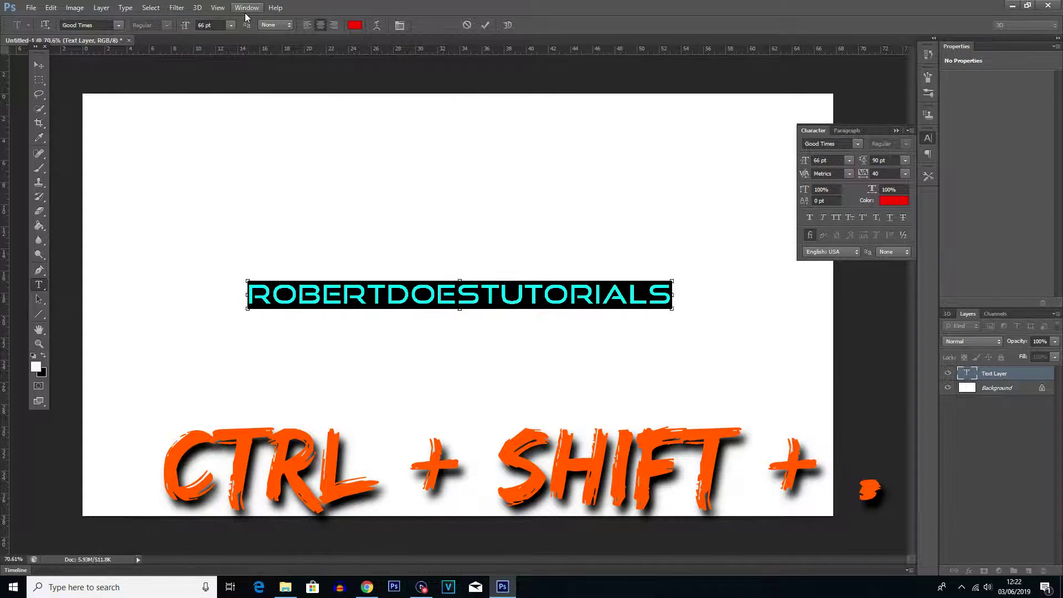
pyautogui.hotkey('ctrl', 'shift', '.')
pyautogui.hotkey('ctrl', 'shift', '.')
pyautogui.hotkey('ctrl', 'shift', '.')
pyautogui.hotkey('ctrl', 'shift', '.')
pyautogui.hotkey('ctrl', 'shift', '.')
pyautogui.hotkey('ctrl', 'shift', '.')
pyautogui.hotkey('ctrl', 'shift', '.')
pyautogui.hotkey('ctrl', 'shift', '.')
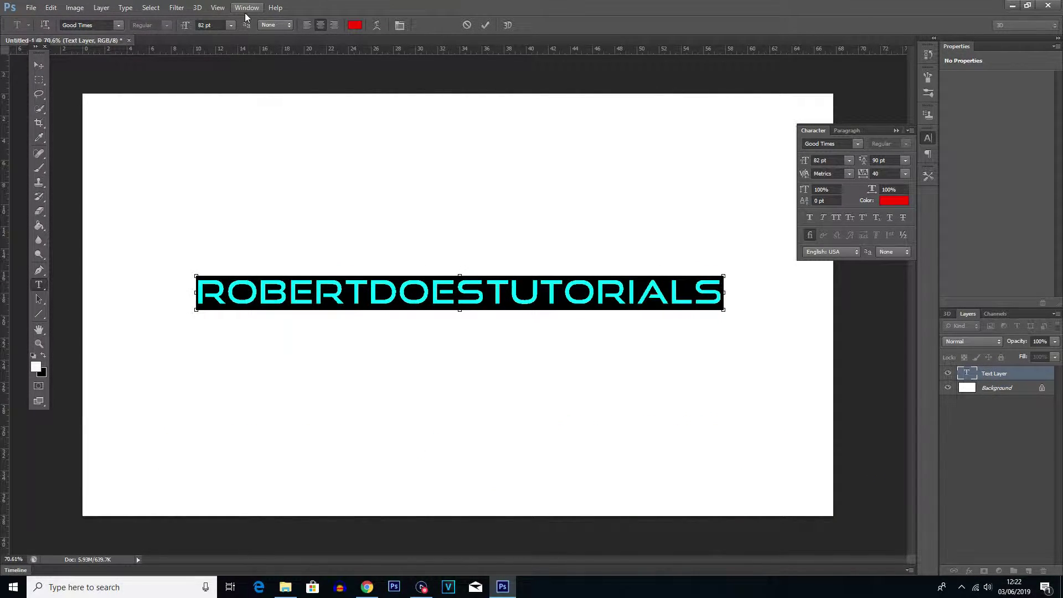
# Raise the text size step by step from 82 pt through 104 and 110 to 112 pt
pyautogui.hotkey('ctrl', 'shift', '.')
pyautogui.hotkey('ctrl', 'shift', '.')
pyautogui.hotkey('ctrl', 'shift', '.')
pyautogui.hotkey('ctrl', 'shift', '.')
pyautogui.hotkey('ctrl', 'shift', '.')
pyautogui.hotkey('ctrl', 'shift', '.')
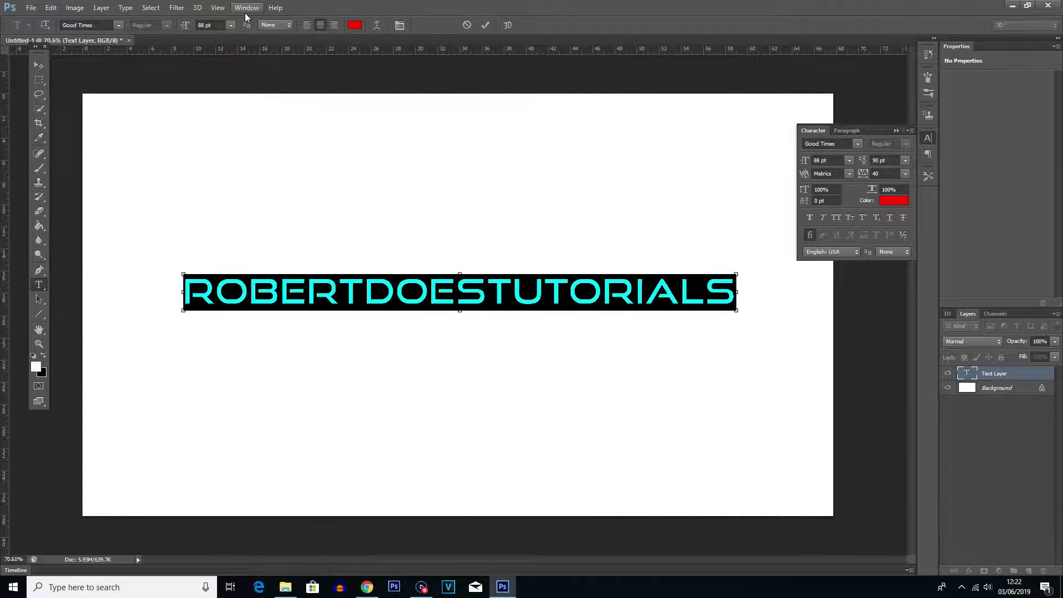
pyautogui.hotkey('ctrl', 'shift', ',')
pyautogui.hotkey('ctrl', 'shift', ',')
pyautogui.hotkey('ctrl', 'shift', ',')
pyautogui.hotkey('ctrl', 'shift', ',')
pyautogui.hotkey('ctrl', 'shift', '.')
pyautogui.hotkey('ctrl', 'shift', '.')
pyautogui.hotkey('ctrl', 'shift', '.')
pyautogui.hotkey('ctrl', 'shift', '.')
pyautogui.hotkey('ctrl', 'shift', '.')
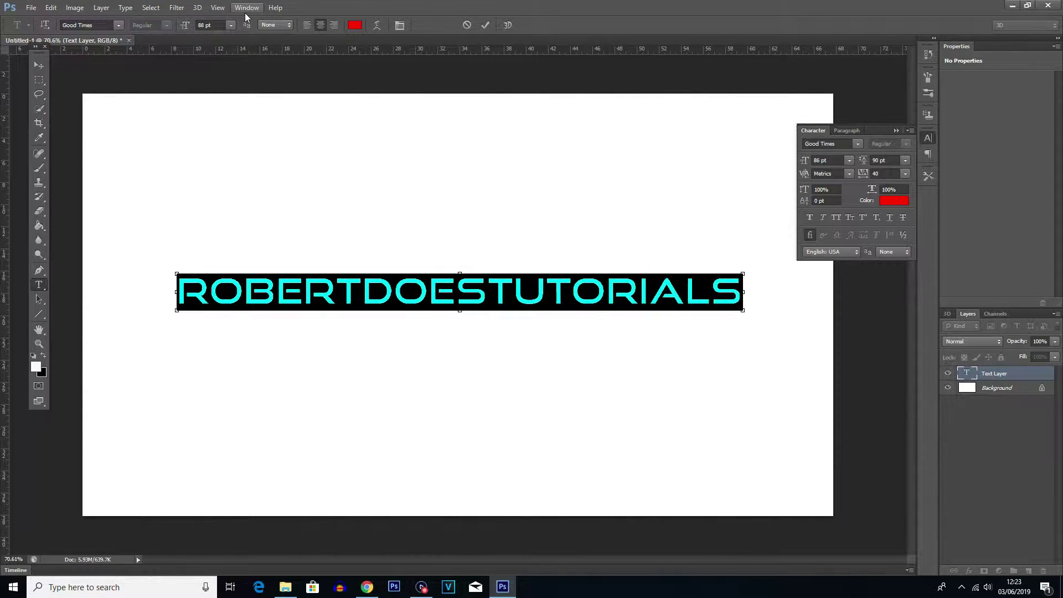
pyautogui.hotkey('ctrl', 'shift', '.')
pyautogui.hotkey('ctrl', 'shift', '.')
pyautogui.hotkey('ctrl', 'shift', '.')
pyautogui.hotkey('ctrl', 'shift', '.')
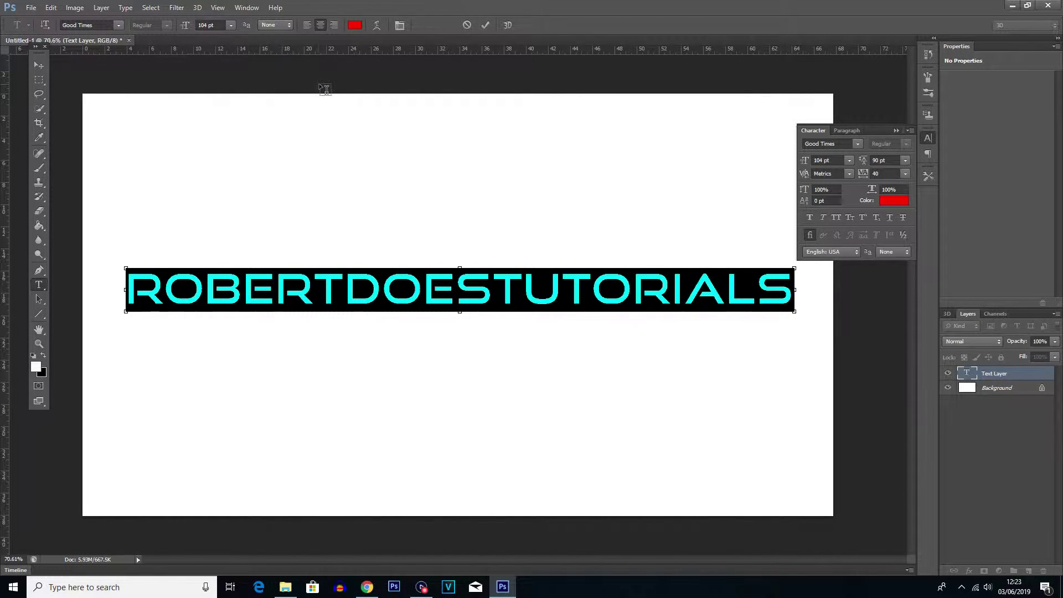
pyautogui.hotkey('ctrl', 'shift', '.')
pyautogui.hotkey('ctrl', 'shift', '.')
pyautogui.hotkey('ctrl', 'shift', '.')
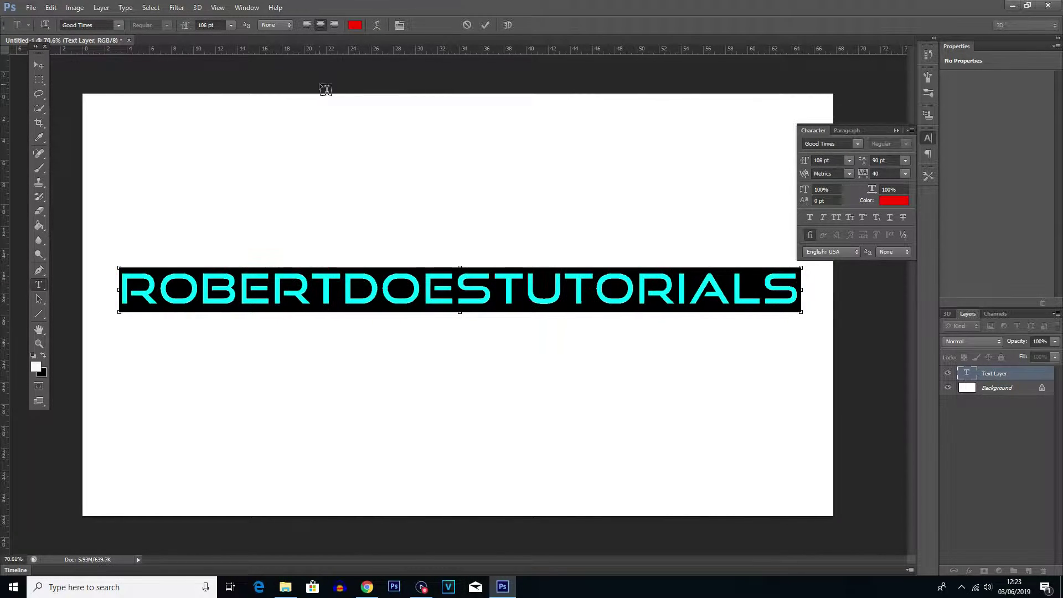
pyautogui.hotkey('ctrl', 'shift', '.')
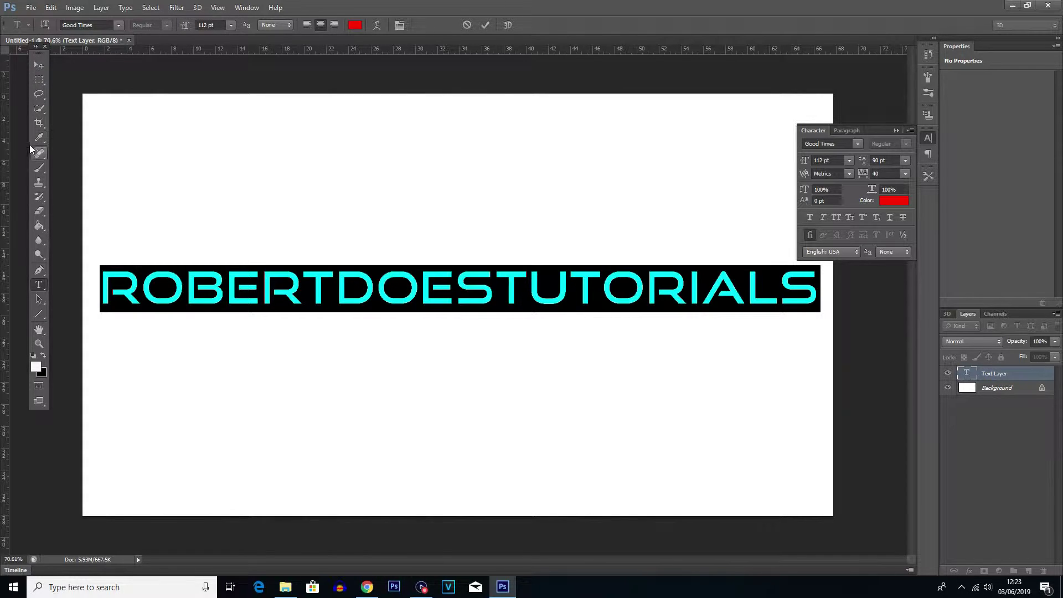
# Commit the text, then use Ctrl+T to move, corner-scale and slightly rotate it below centre
pyautogui.click(39, 67)
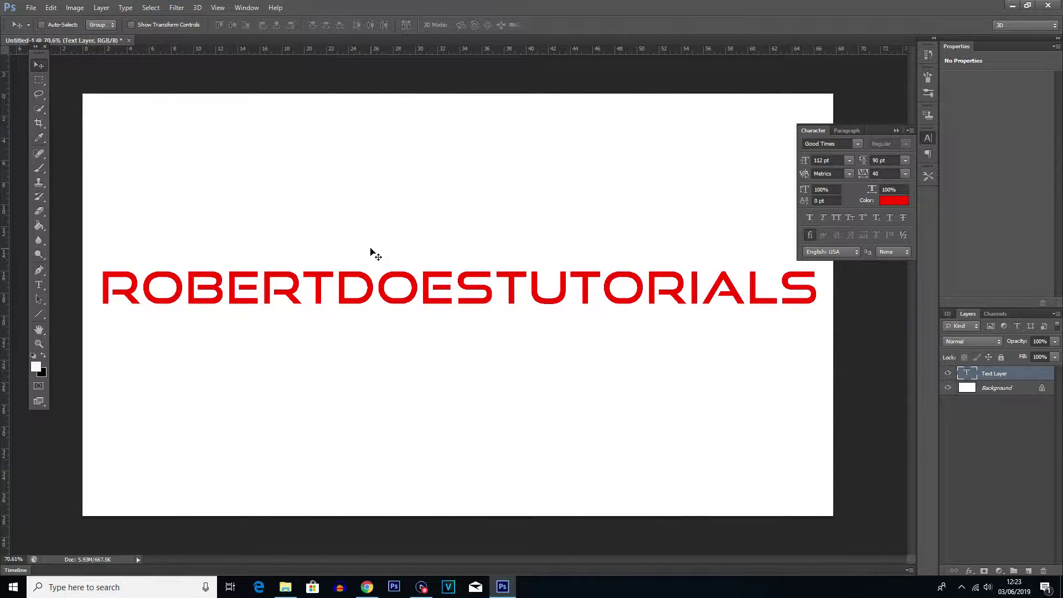
pyautogui.hotkey('ctrl', 't')
pyautogui.moveTo(651, 289); pyautogui.dragTo(681, 287)
pyautogui.moveTo(848, 286); pyautogui.dragTo(705, 278)
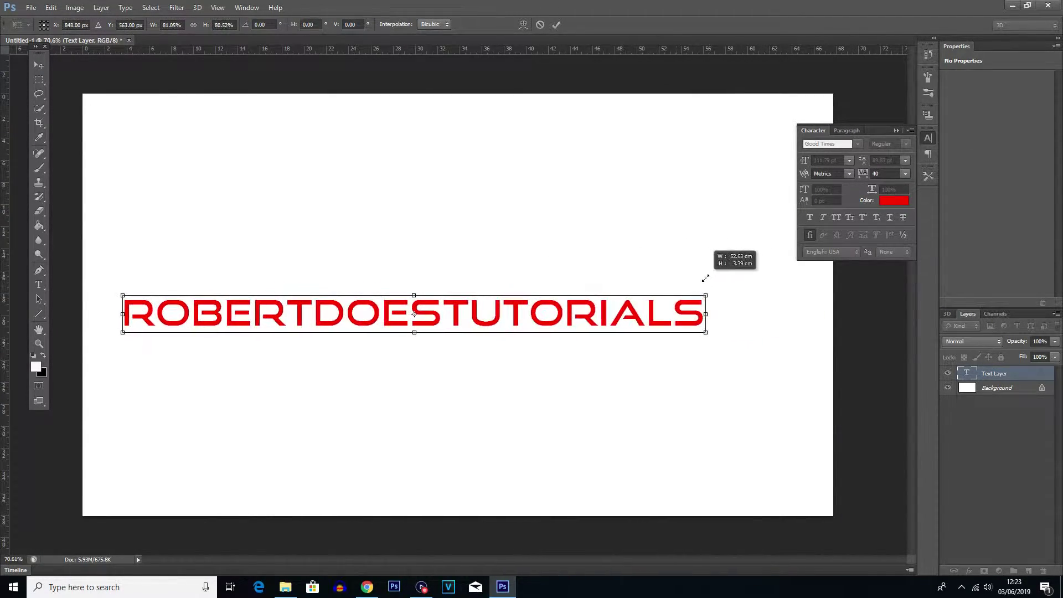
pyautogui.moveTo(584, 254); pyautogui.dragTo(436, 249)
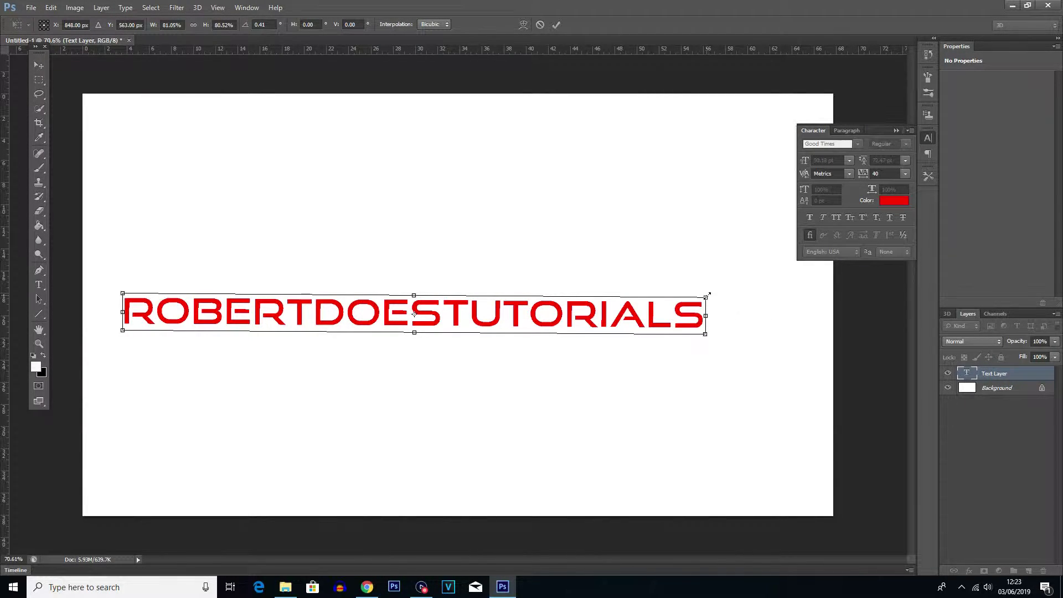
pyautogui.moveTo(706, 295)
pyautogui.mouseDown()
pyautogui.moveTo(742, 266)
pyautogui.moveTo(936, 201)
pyautogui.moveTo(814, 280)
pyautogui.moveTo(643, 323)
pyautogui.moveTo(709, 298)
pyautogui.mouseUp()
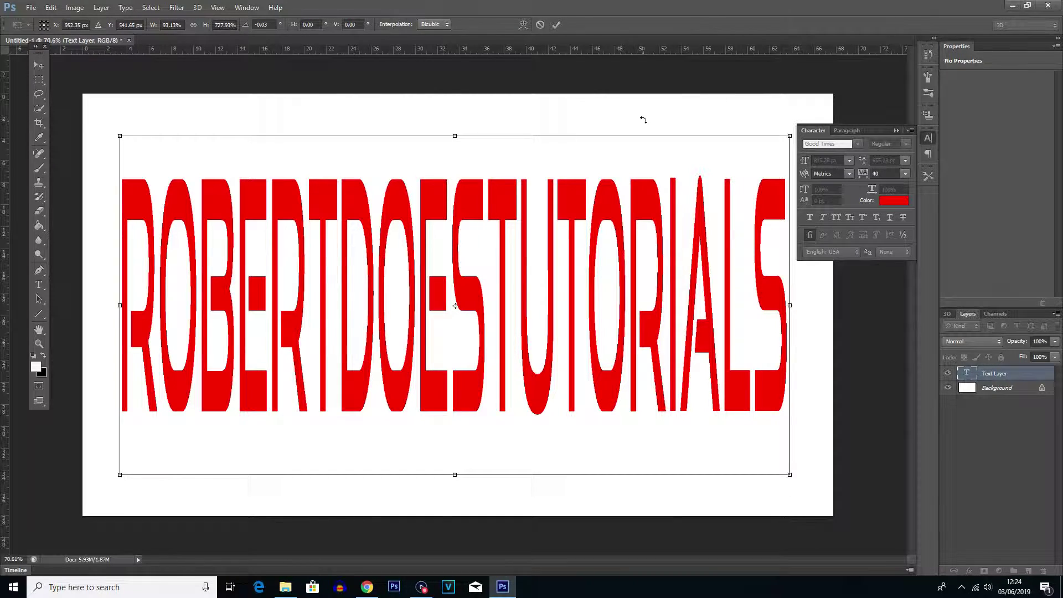
# Rotate the stretched red text back to level and bring up the apply-transformation prompt
pyautogui.moveTo(642, 115); pyautogui.dragTo(563, 221)
pyautogui.press('v')
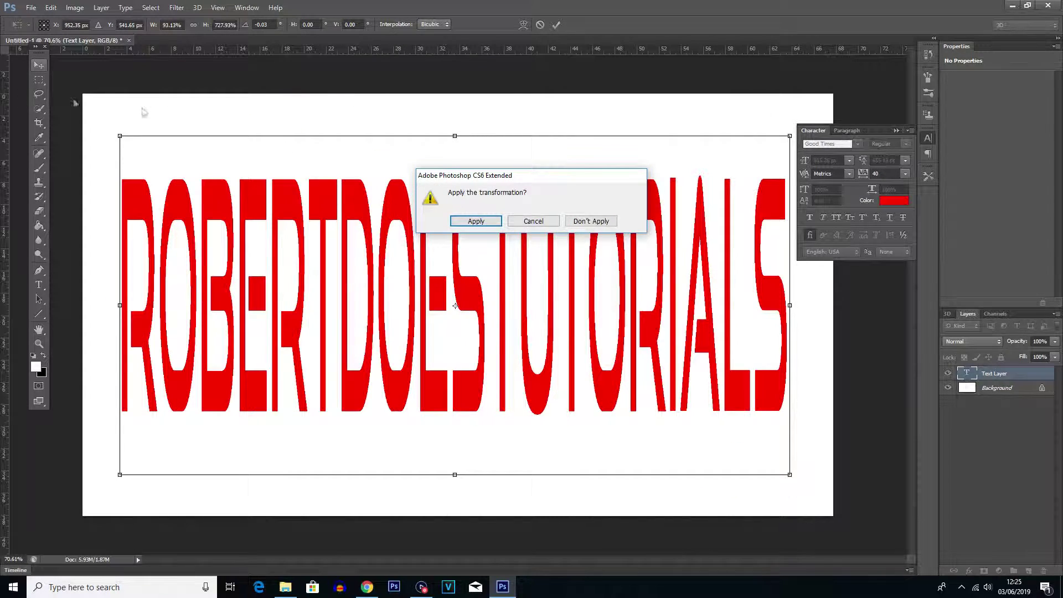
# Apply the tall stretch, nudge the text slightly right, and retype it as AXWAWFAFAWDD
pyautogui.click(491, 223)
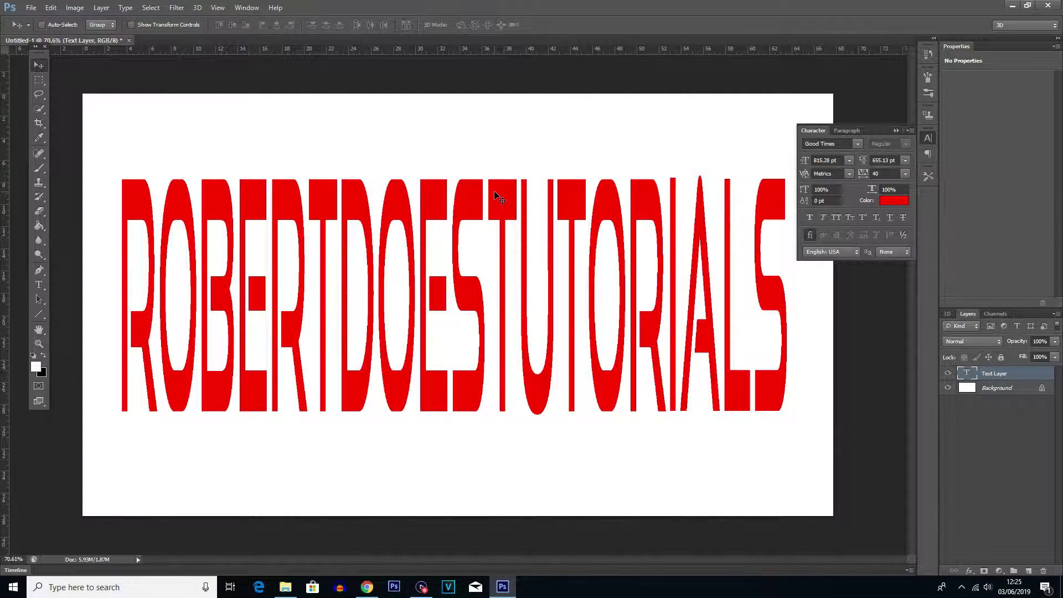
pyautogui.moveTo(497, 195); pyautogui.dragTo(500, 195)
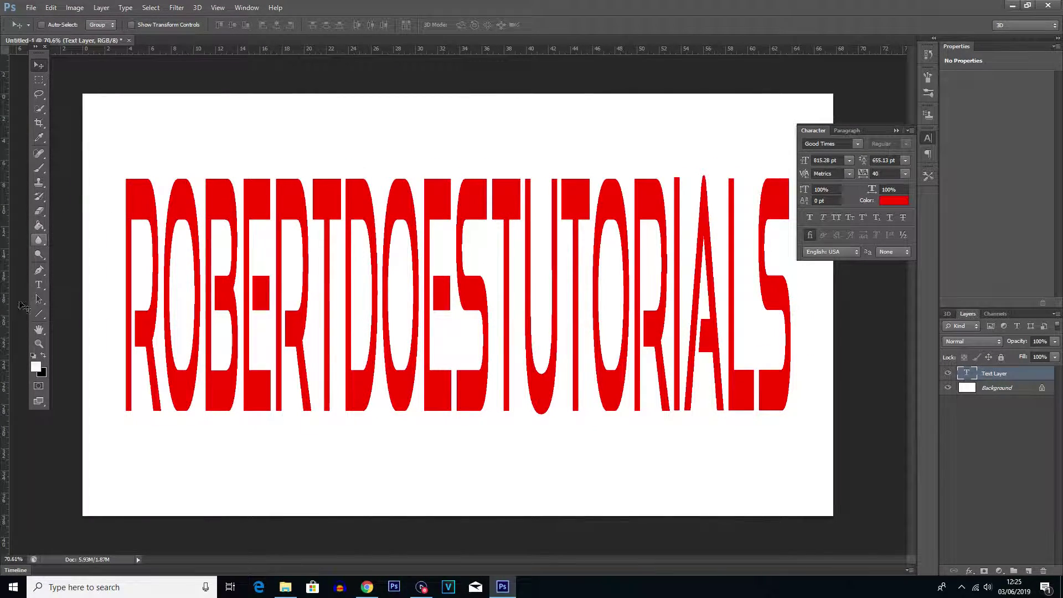
pyautogui.click(37, 284)
pyautogui.moveTo(133, 277); pyautogui.dragTo(749, 320)
pyautogui.write('AXWAWFAFAWDD')
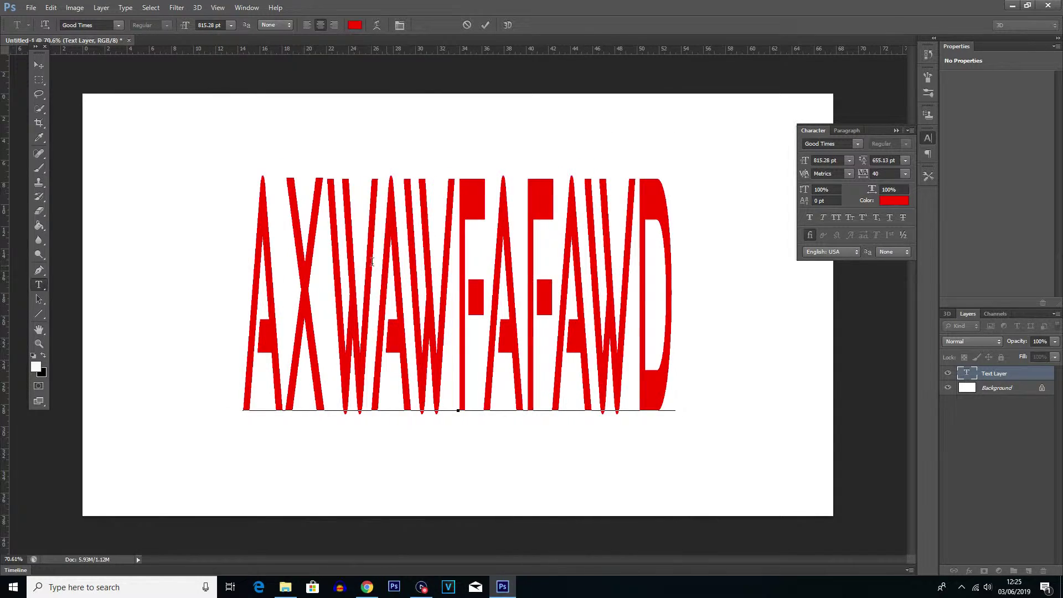
pyautogui.click(39, 65)
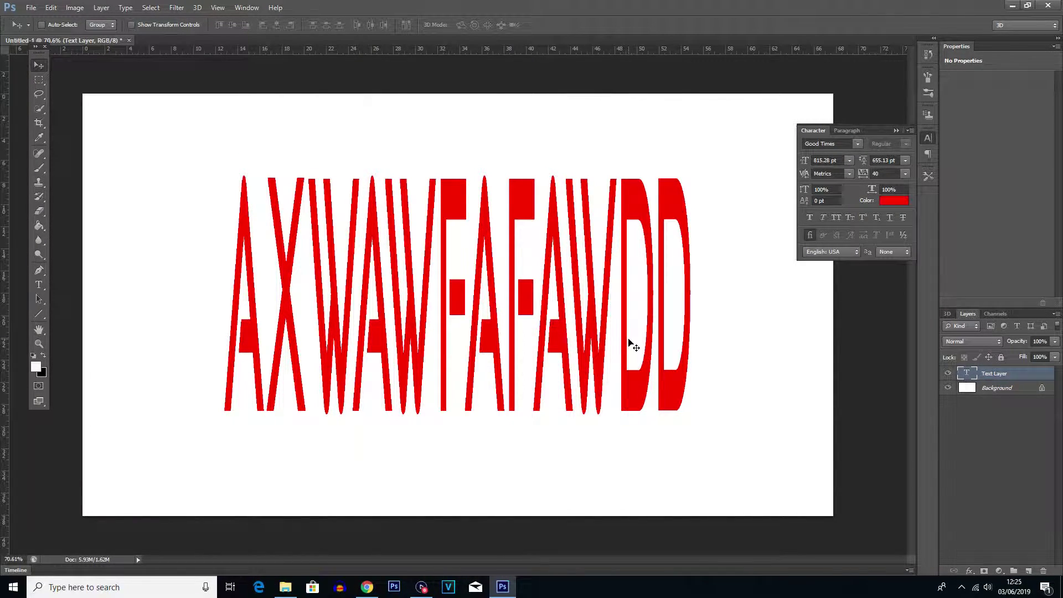
pyautogui.click(39, 285)
# Replace the whole line of text with GOOD TIMES and commit it
pyautogui.click(288, 286)
pyautogui.moveTo(288, 286); pyautogui.dragTo(615, 301)
pyautogui.click(669, 281)
pyautogui.doubleClick(450, 276)
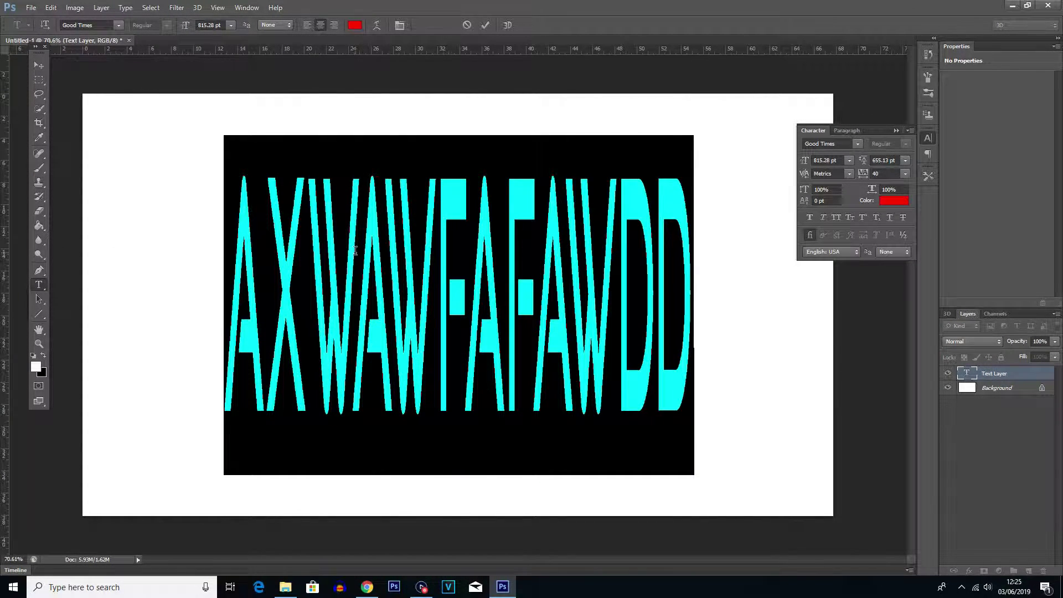
pyautogui.write('GOOD TI')
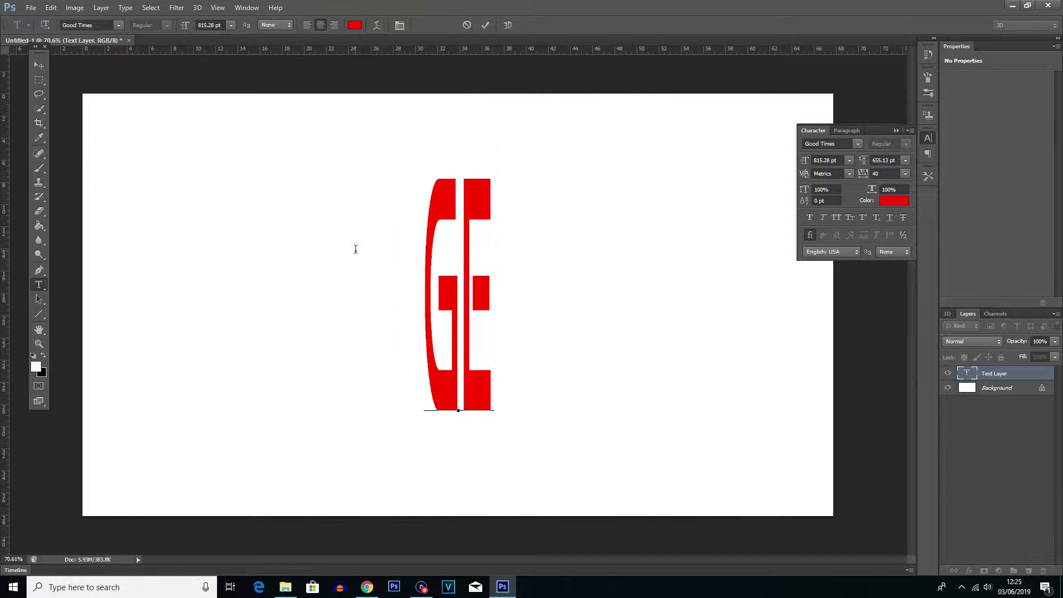
pyautogui.write('MES')
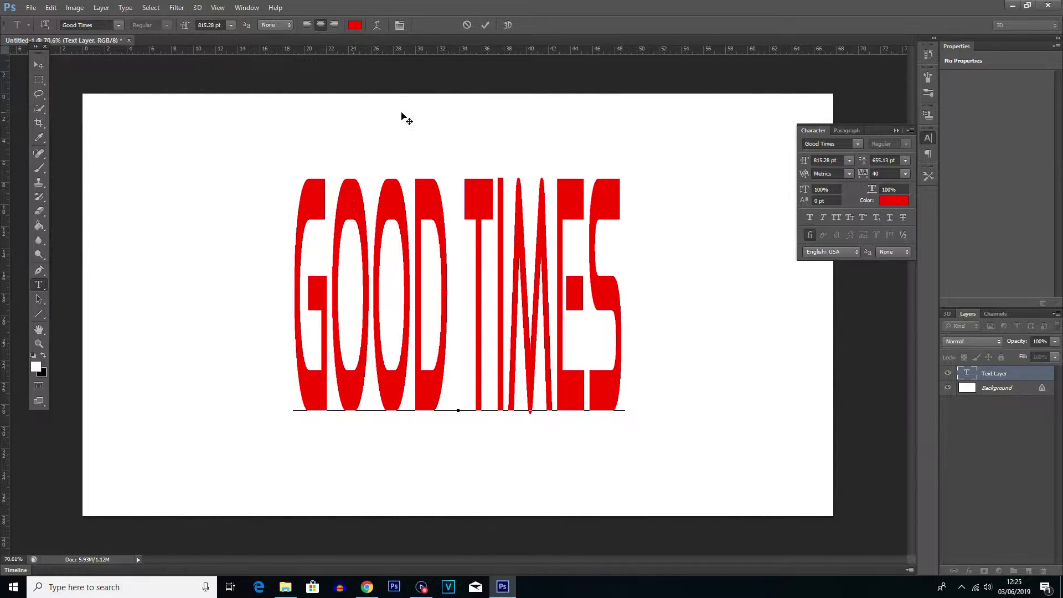
pyautogui.click(38, 66)
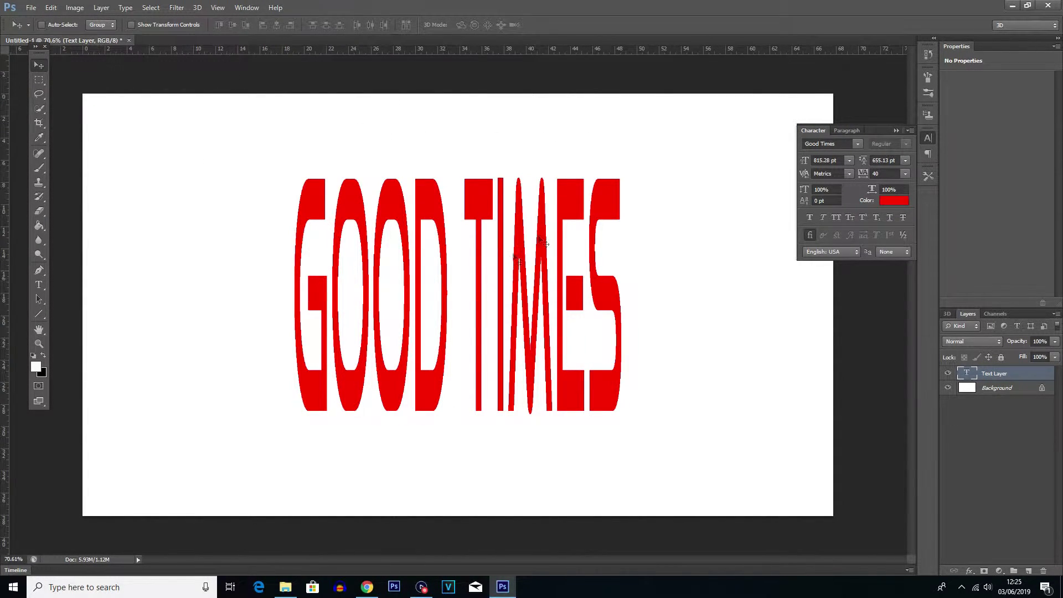
# Scale the GOOD TIMES text to about 152% and position it to fill the canvas
pyautogui.hotkey('ctrl', 't')
pyautogui.moveTo(623, 134); pyautogui.dragTo(726, 28)
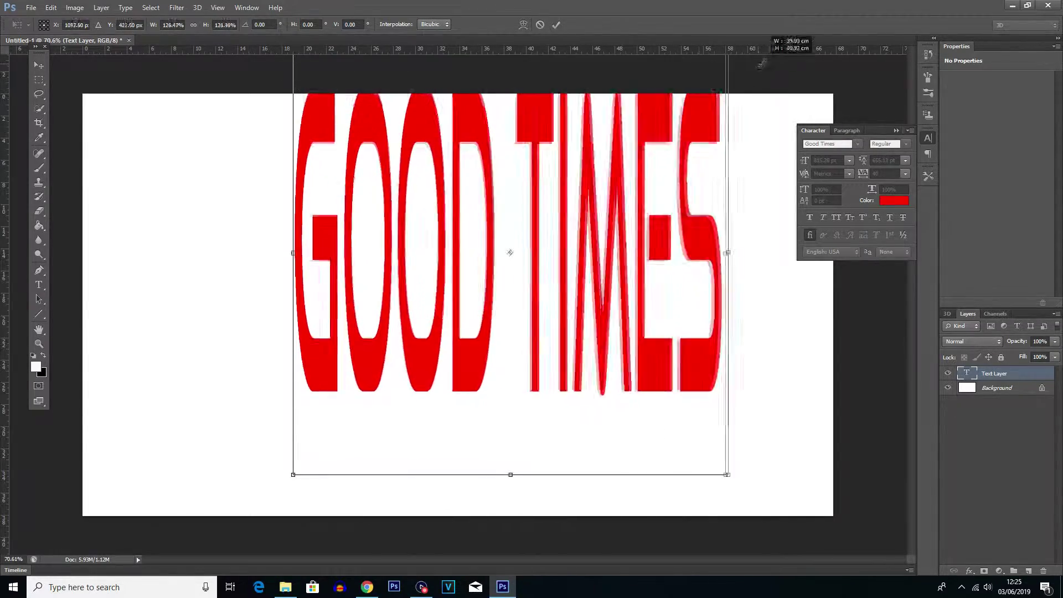
pyautogui.moveTo(524, 235); pyautogui.dragTo(475, 324)
pyautogui.moveTo(680, 117); pyautogui.dragTo(748, 47)
pyautogui.moveTo(612, 149); pyautogui.dragTo(584, 173)
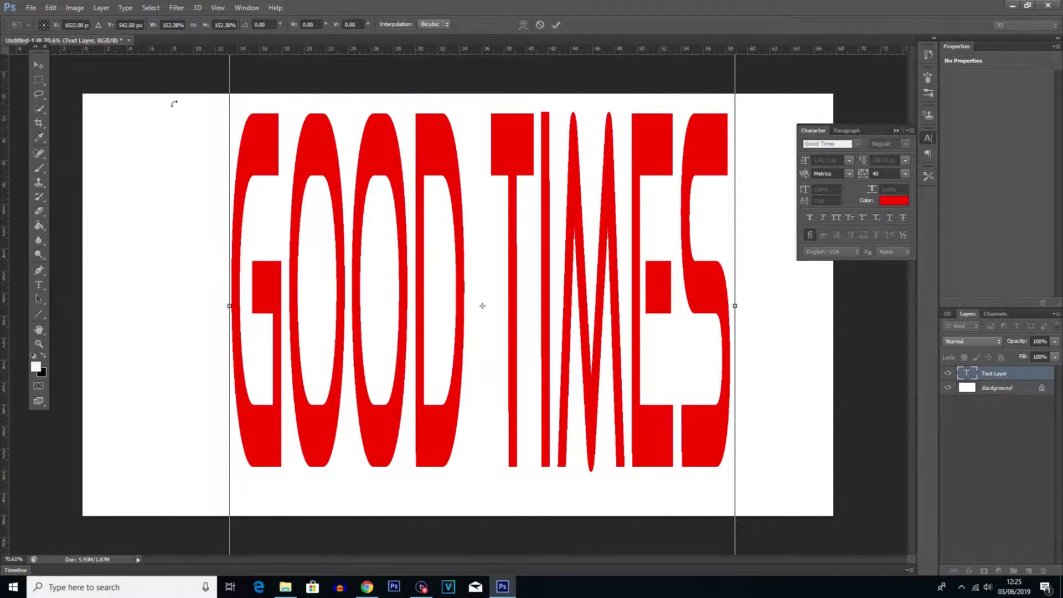
pyautogui.press('Return')
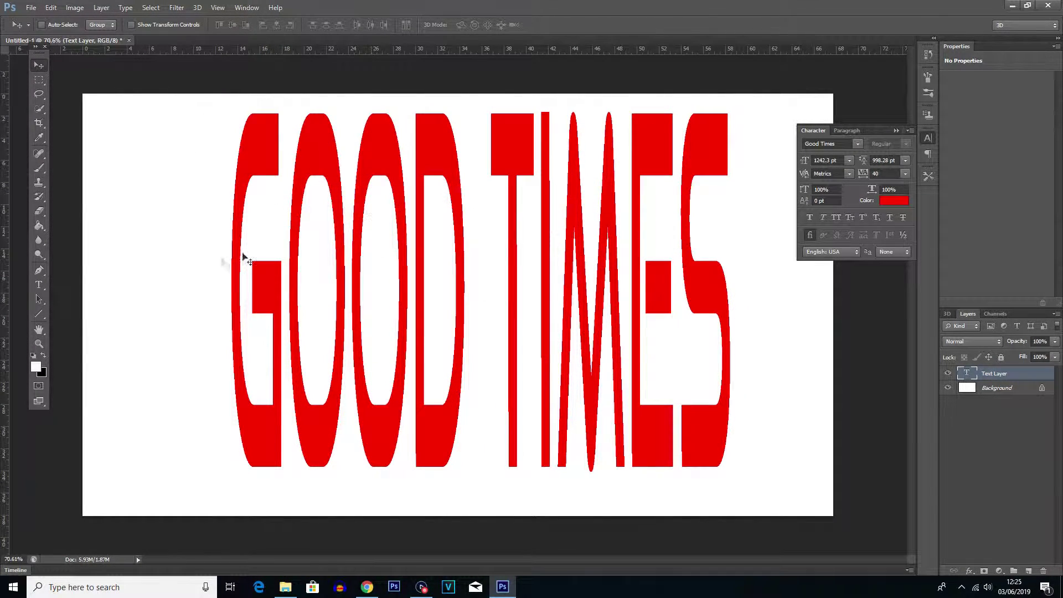
pyautogui.moveTo(372, 210); pyautogui.dragTo(373, 214)
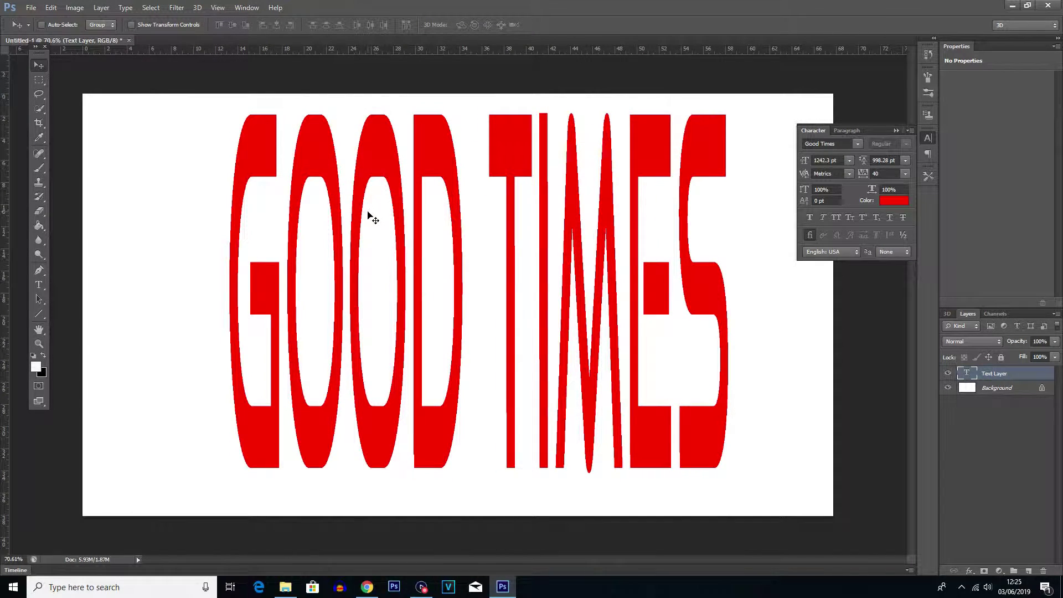